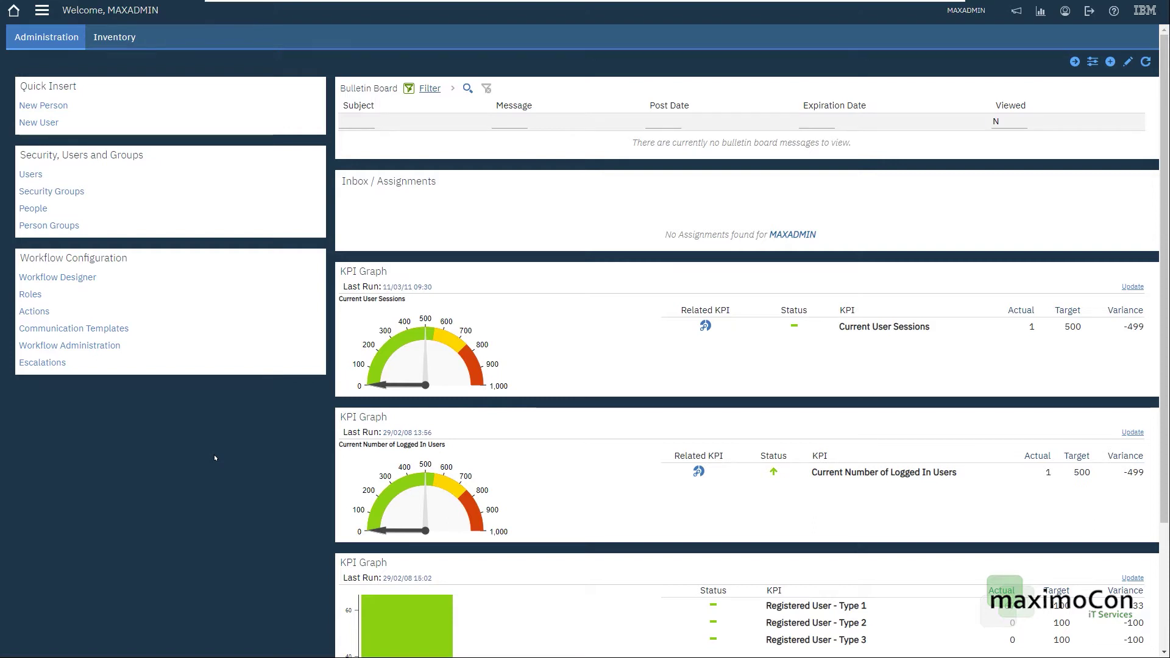
# Open the LOCATIONS object in Database Configuration, found by filtering =LOCATIONS
pyautogui.click(41, 9)
pyautogui.moveTo(92, 388)
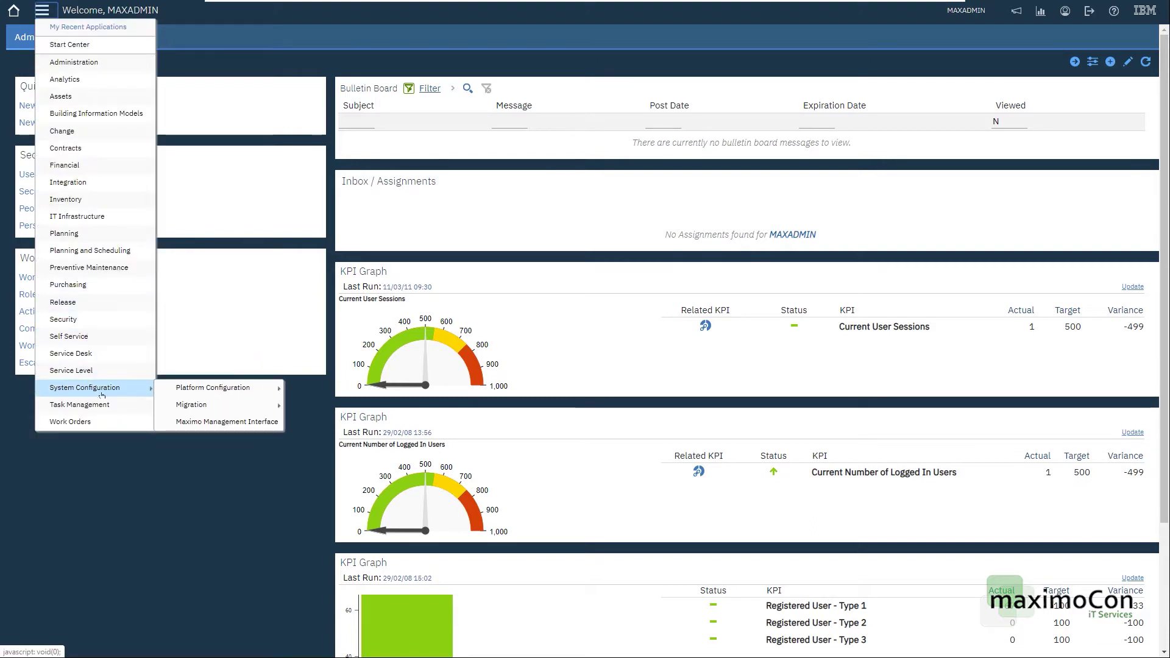
pyautogui.moveTo(197, 386)
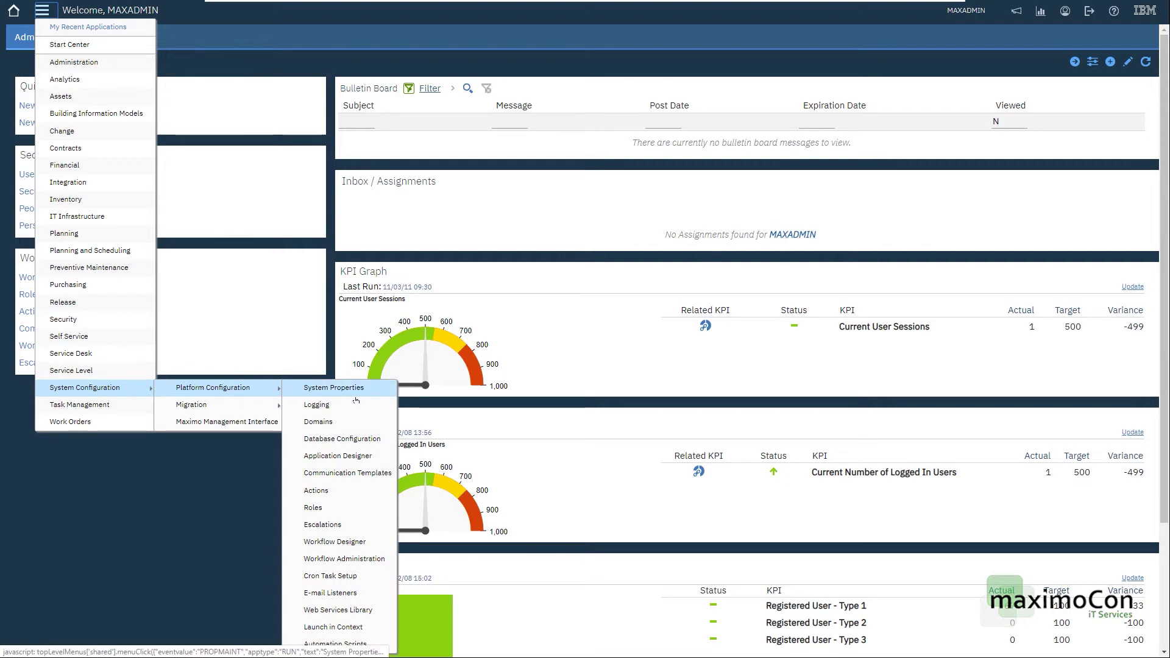
pyautogui.click(350, 439)
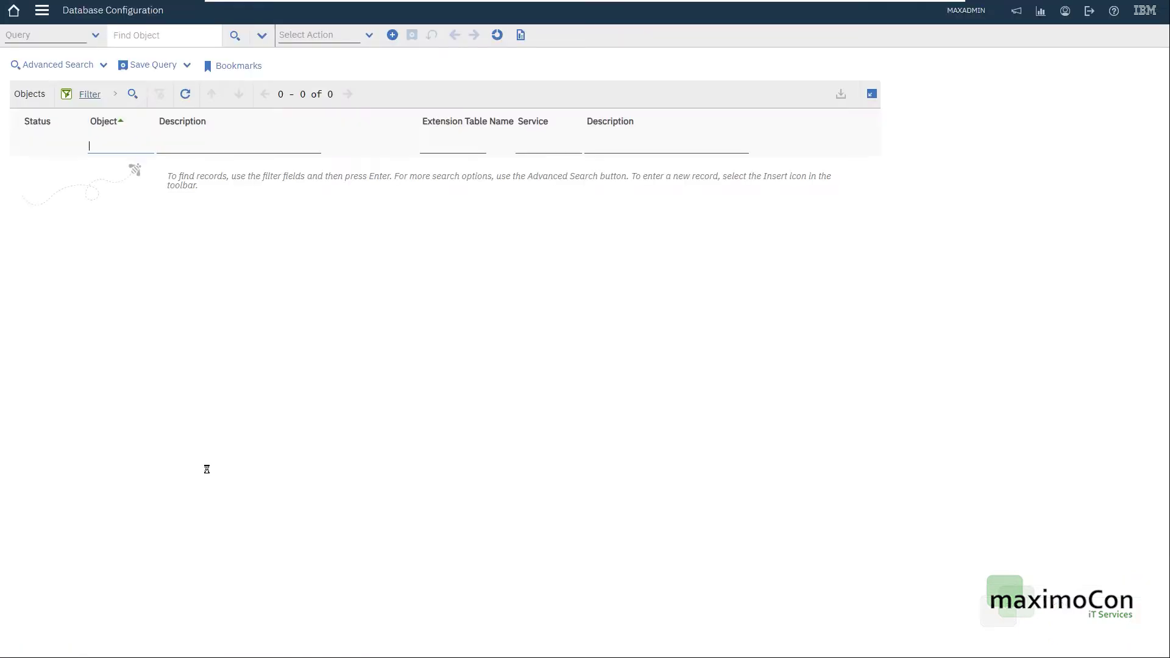
pyautogui.write('=LOCATIONS')
pyautogui.press('Return')
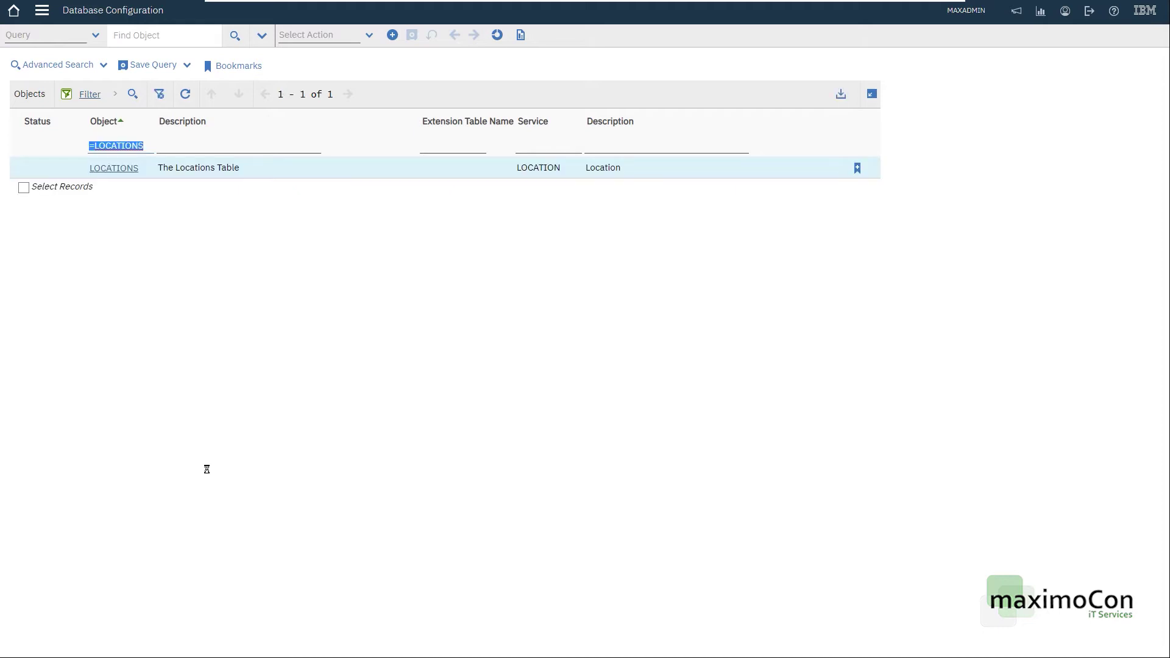
pyautogui.click(125, 174)
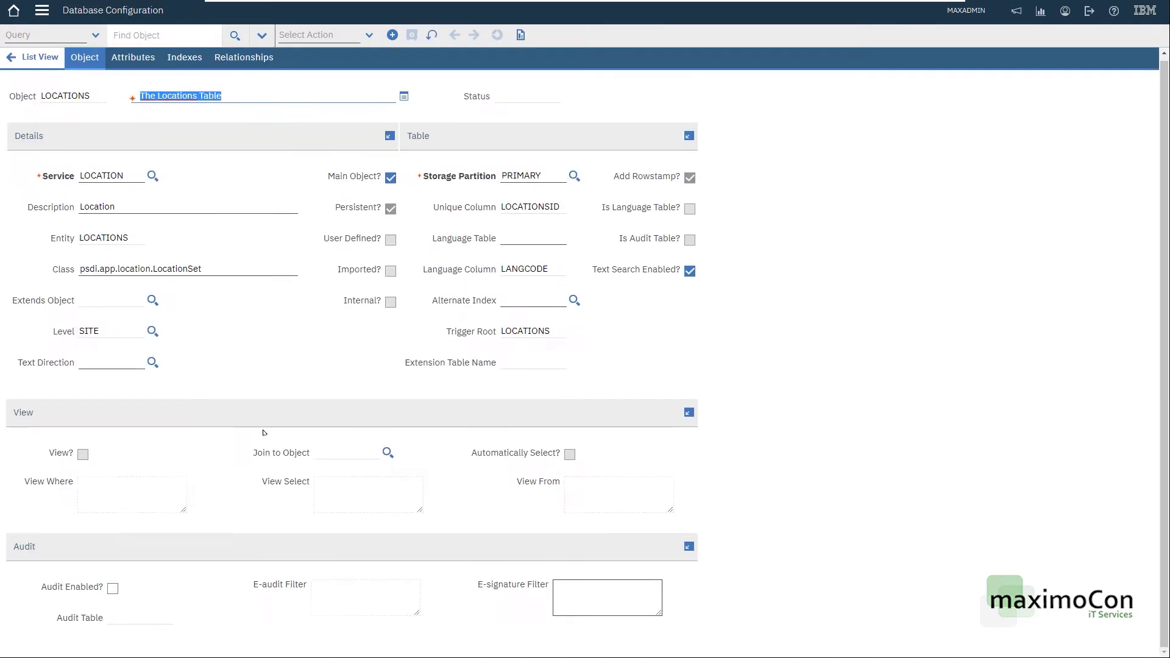
# Enable auditing on LOCATIONS with the e-audit filter siteid = 'BEDFORD'
pyautogui.click(113, 588)
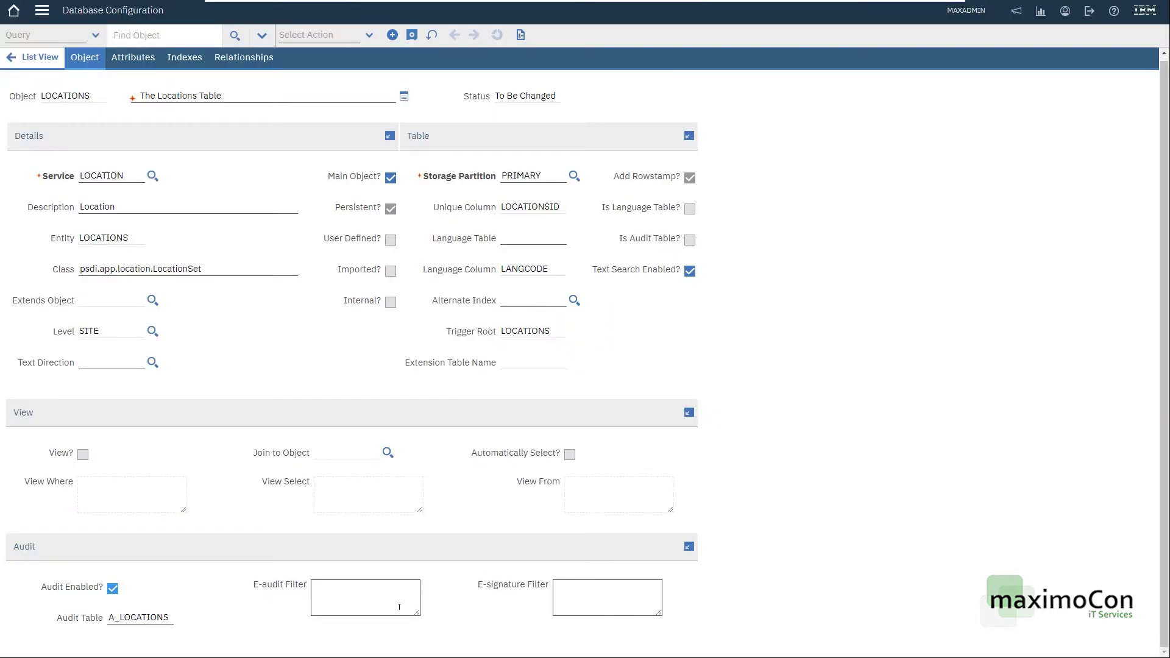
pyautogui.click(375, 588)
pyautogui.write("siteid = 'BEDFORD'")
pyautogui.press('Tab')
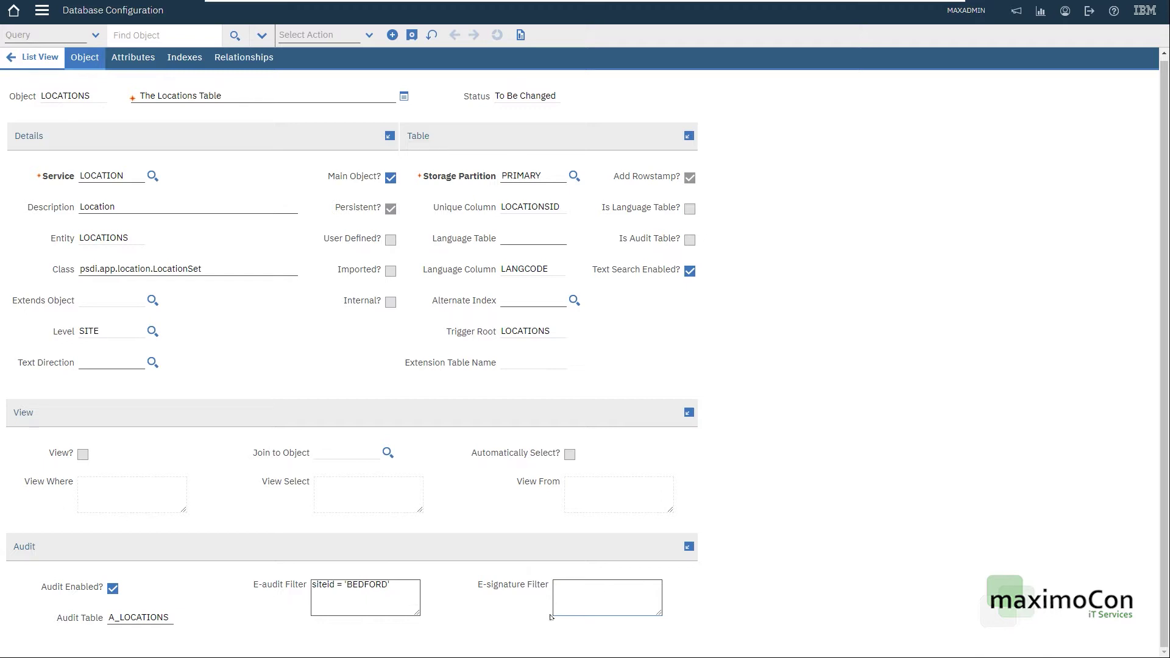
pyautogui.click(366, 586)
pyautogui.doubleClick(370, 586)
# Filter the LOCATIONS attributes to =STATUS,=DESCRIPTION
pyautogui.click(133, 56)
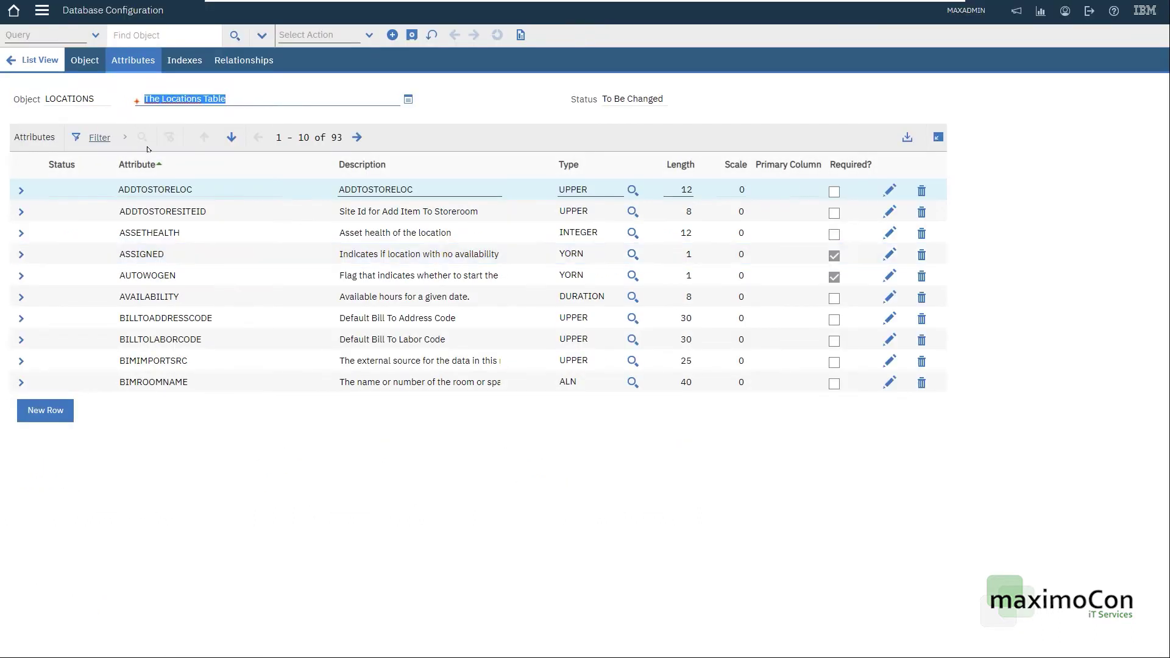
pyautogui.click(98, 139)
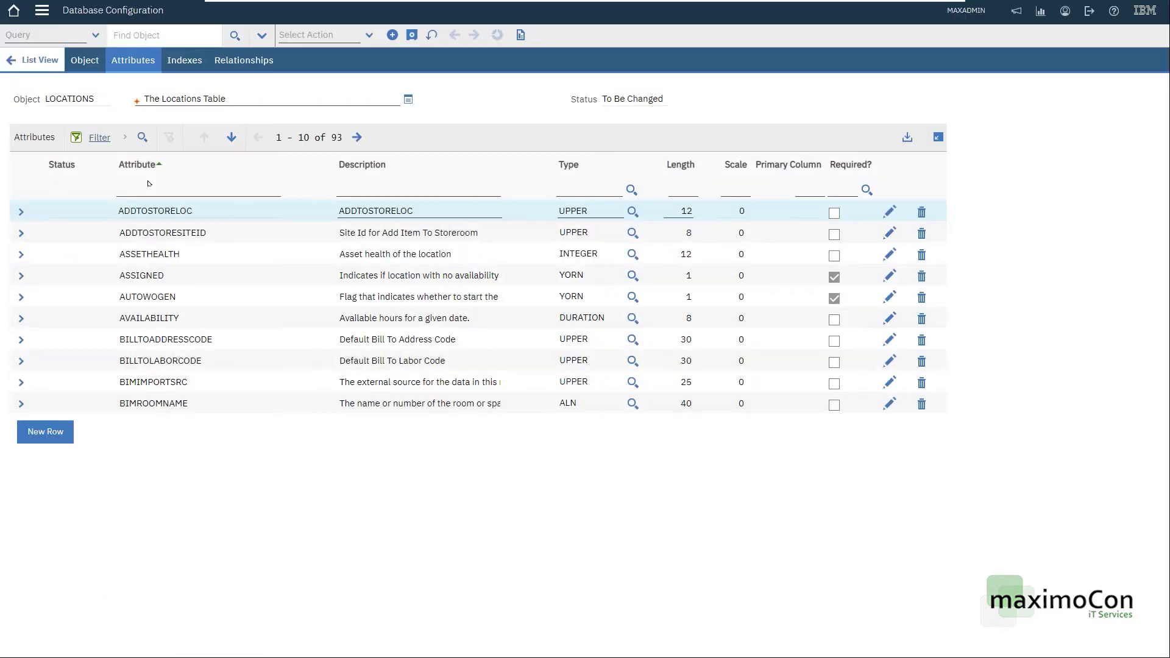
pyautogui.click(139, 191)
pyautogui.write('=STATUS,=DESCRIPTION')
pyautogui.press('Return')
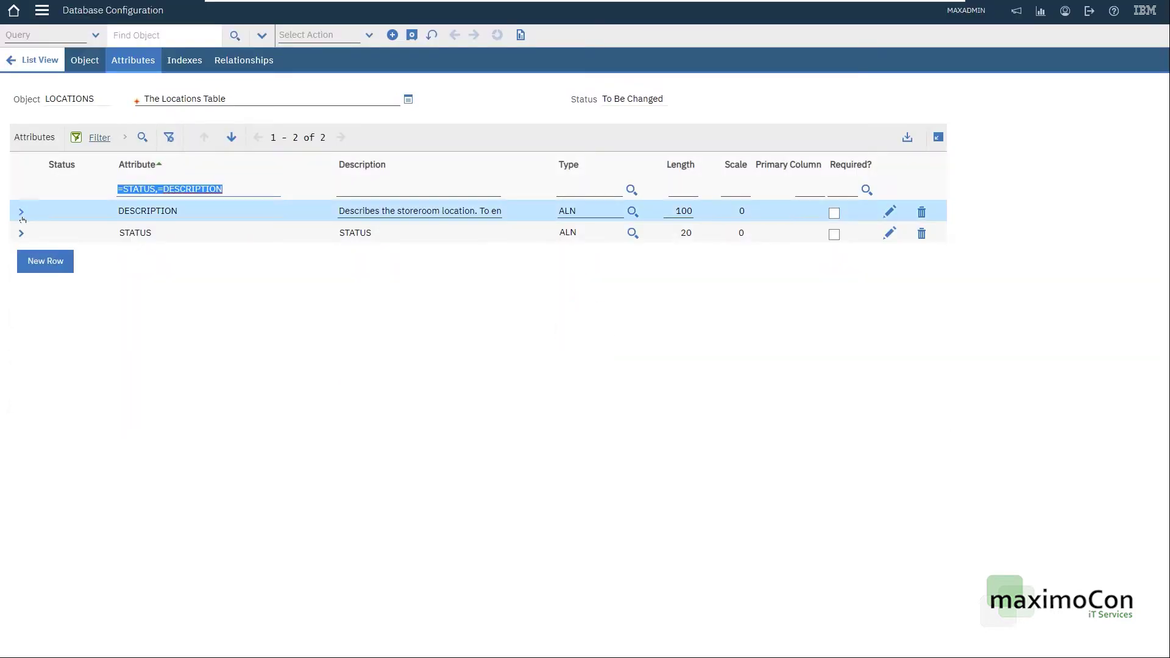
# Tick Audit Enabled on the DESCRIPTION and STATUS attributes and save LOCATIONS
pyautogui.click(21, 212)
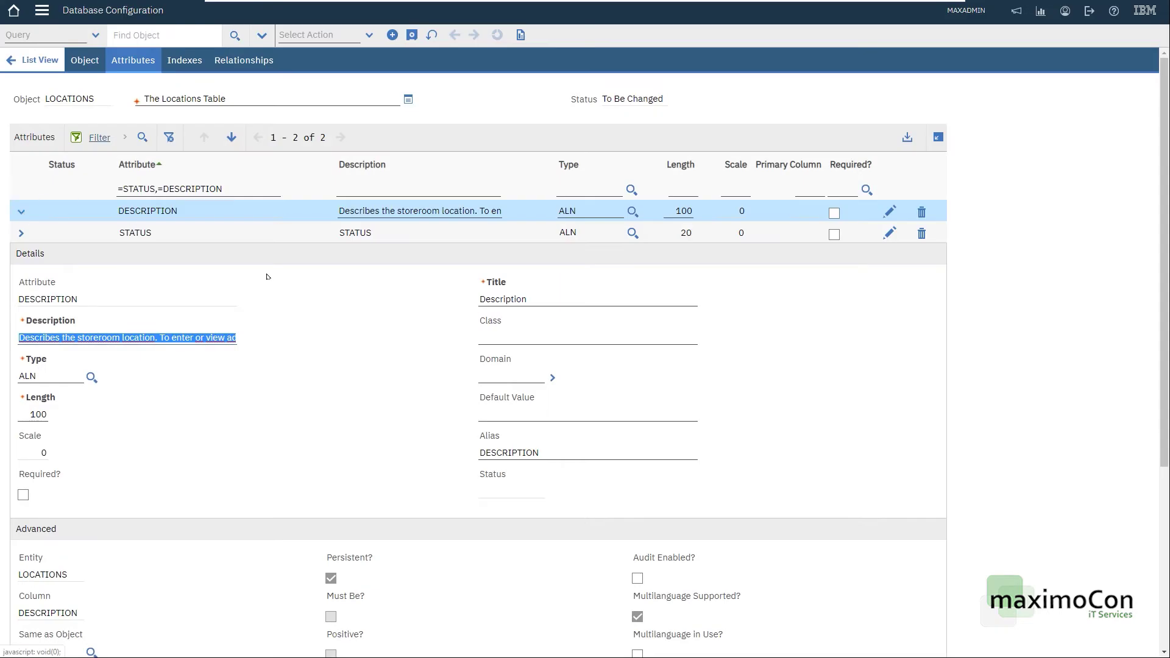
pyautogui.scroll(-3, 512, 363)
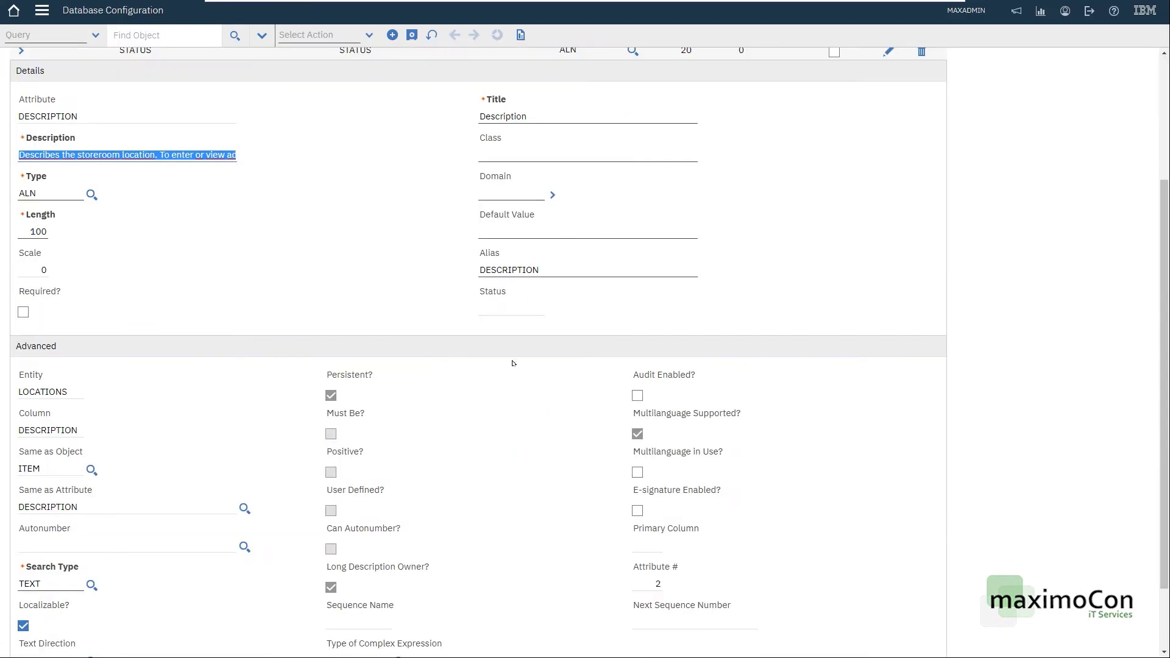
pyautogui.click(637, 396)
pyautogui.scroll(2, 266, 168)
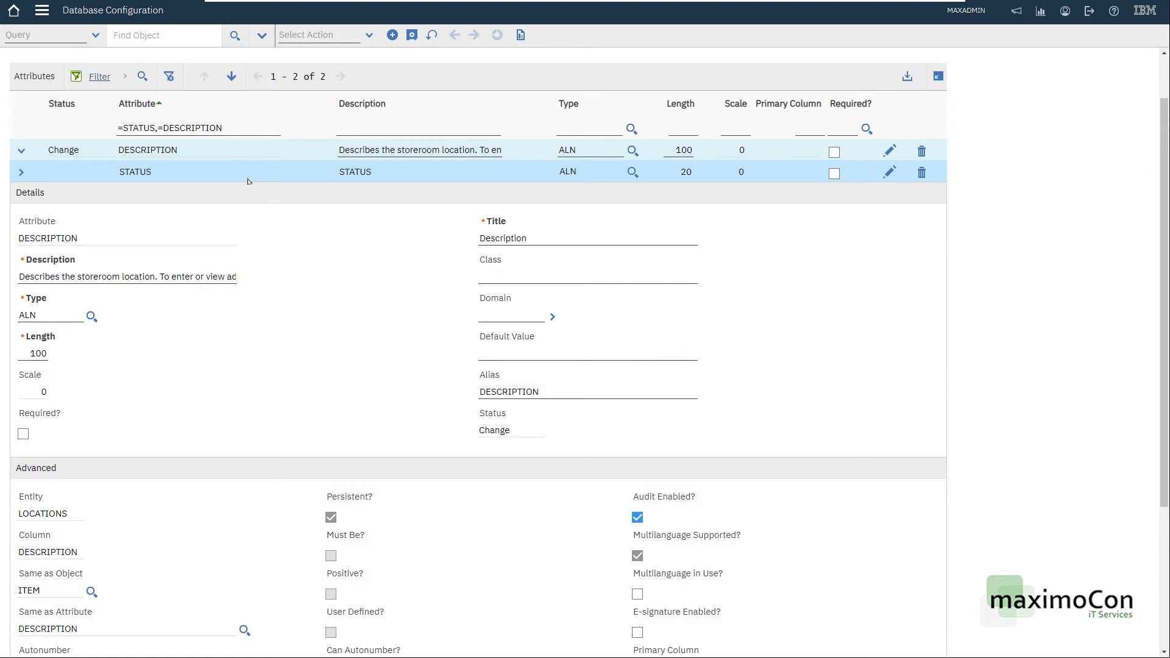
pyautogui.click(247, 172)
pyautogui.scroll(-2, 637, 398)
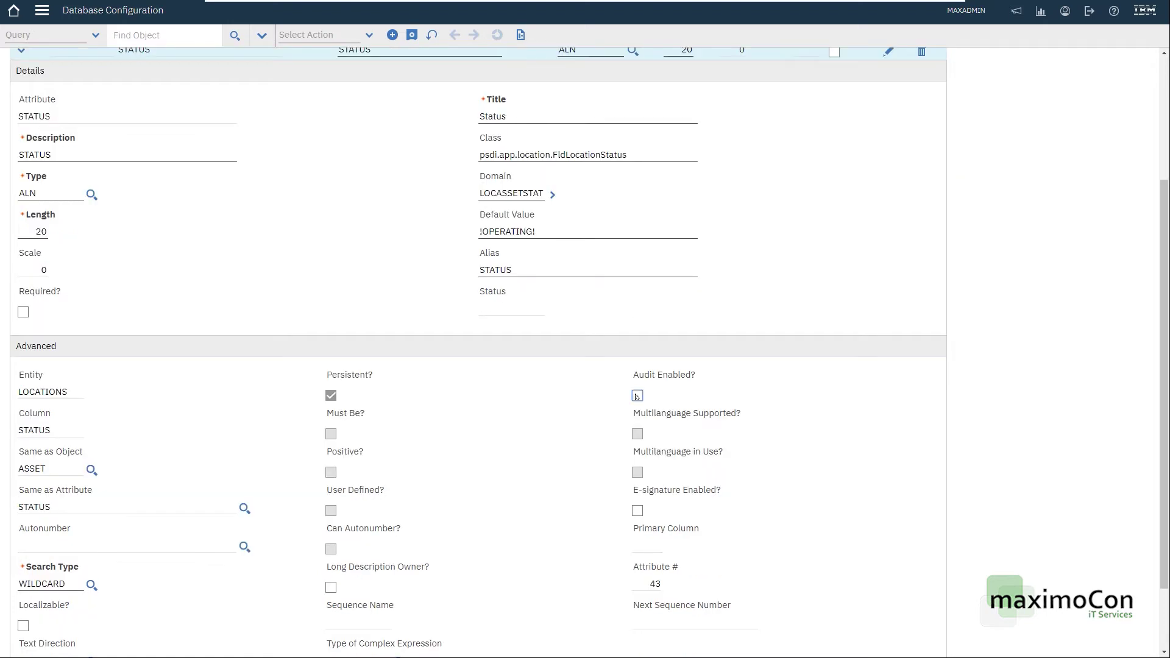
pyautogui.click(637, 396)
pyautogui.scroll(3, 776, 419)
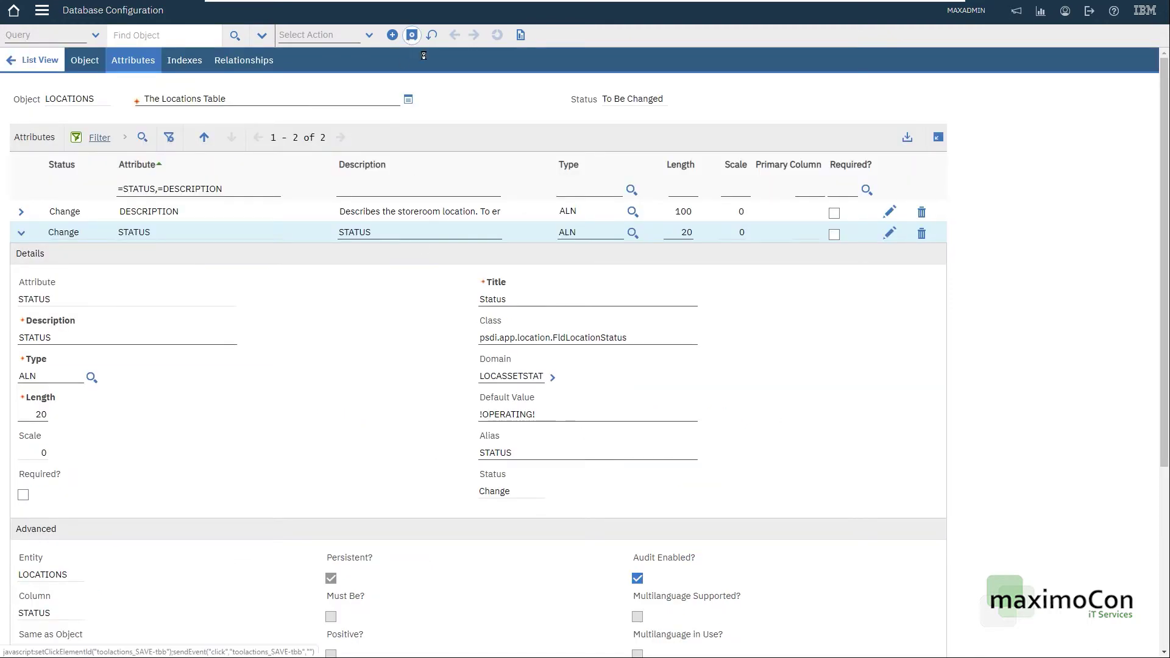
pyautogui.click(412, 35)
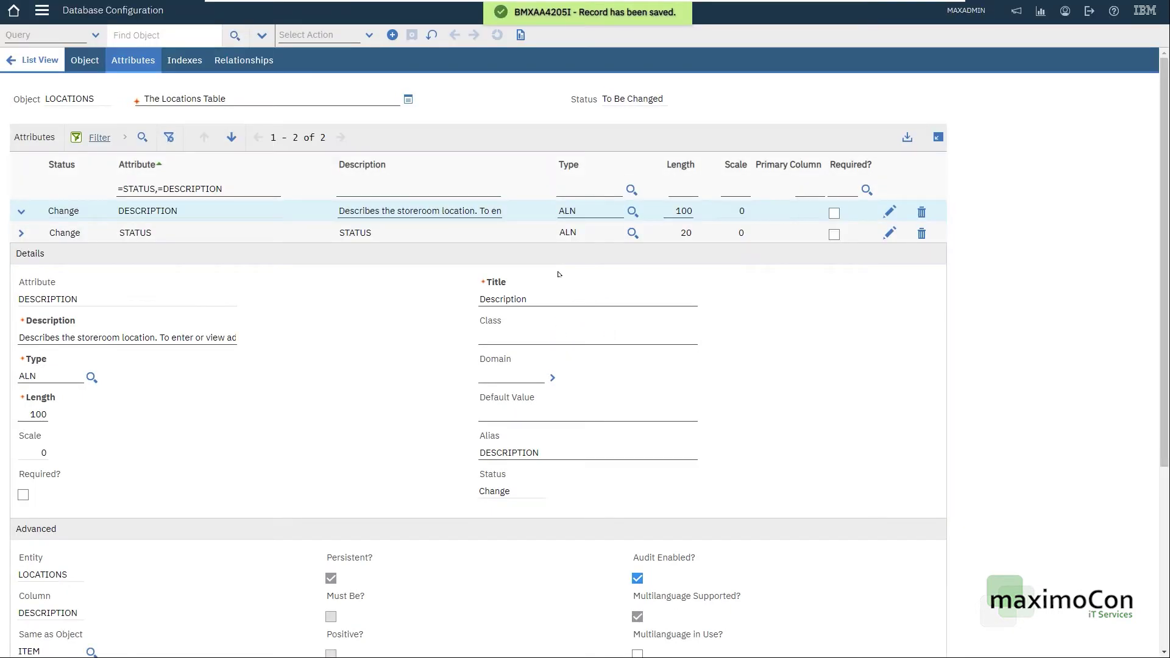
# Clear the LOCATIONS filter to list all database objects again
pyautogui.click(17, 68)
pyautogui.click(104, 149)
pyautogui.press('BackSpace')
pyautogui.press('Return')
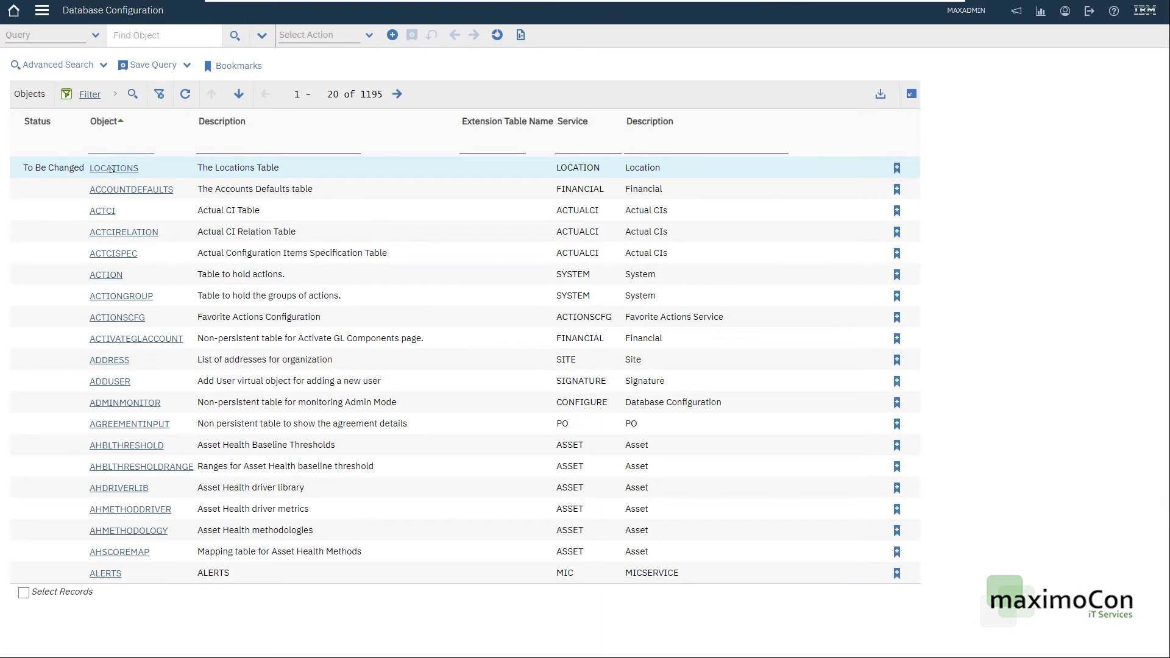
# Apply configuration changes, signing with the password and reason 'enabling audit for locations'
pyautogui.click(367, 38)
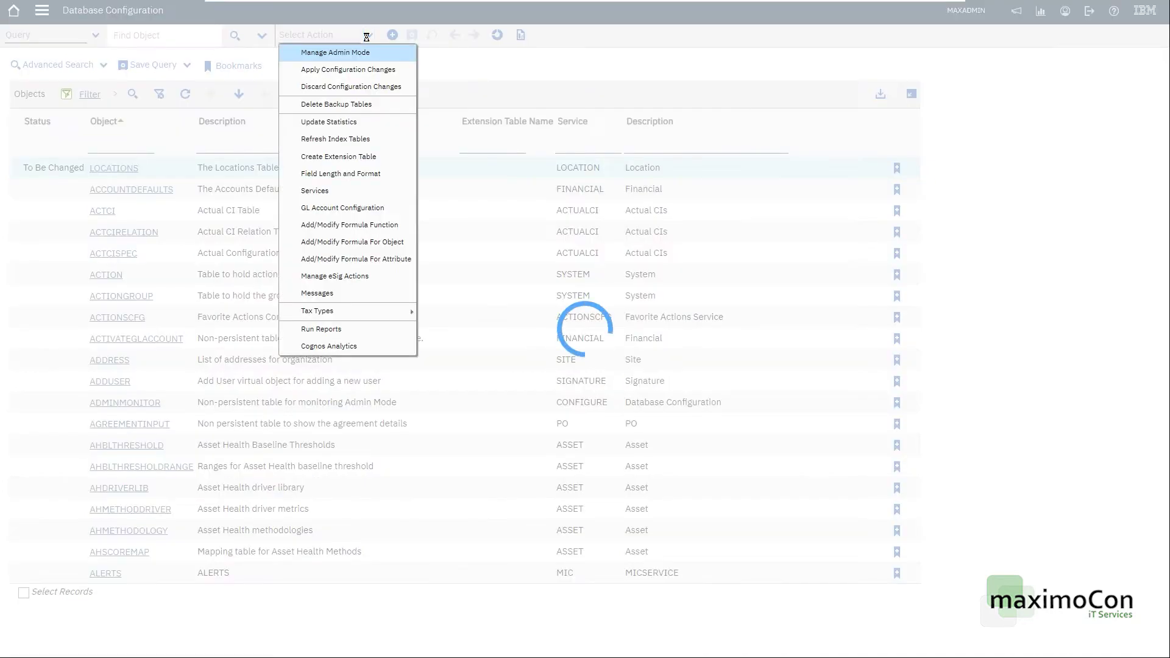
pyautogui.click(345, 70)
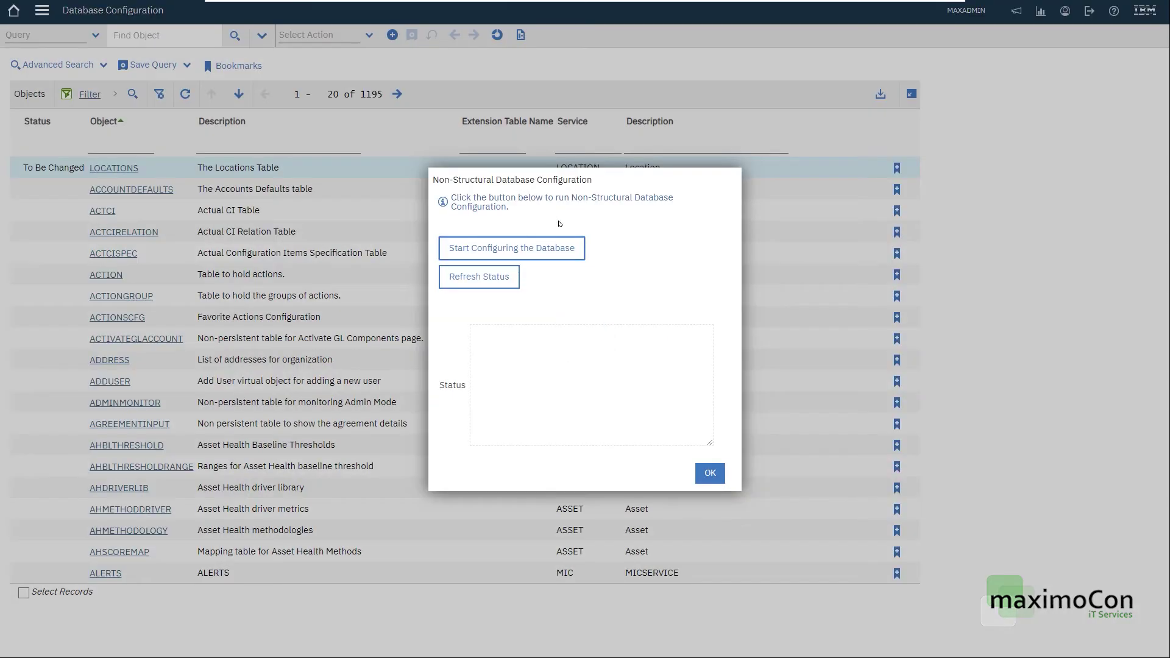
pyautogui.click(554, 245)
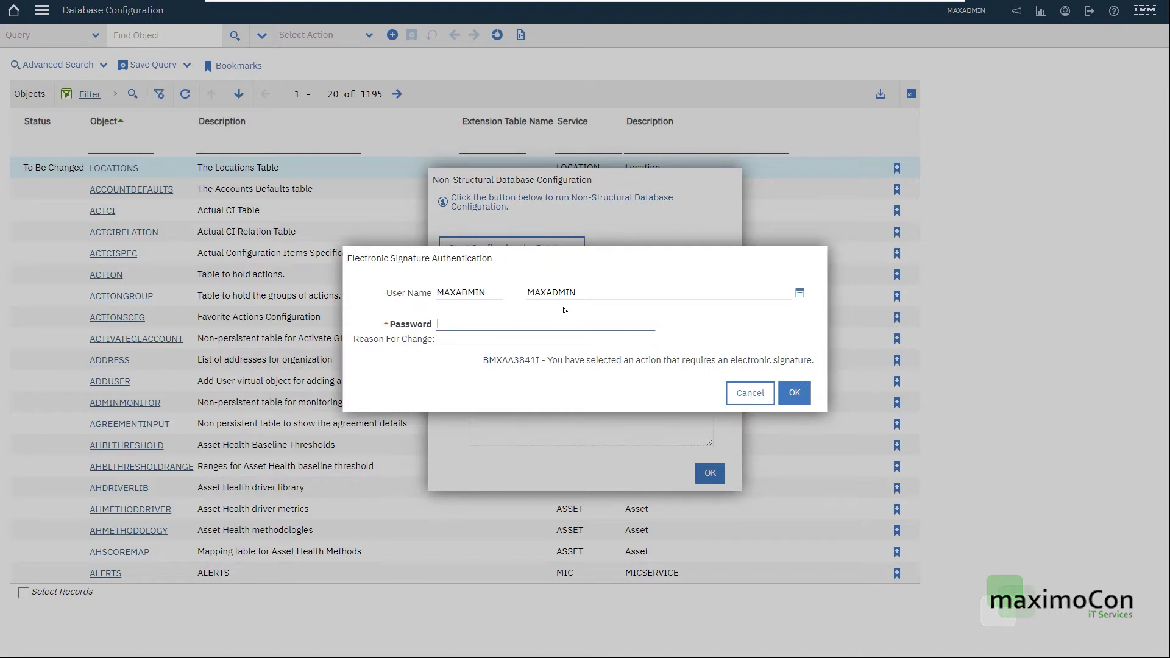
pyautogui.write('**********')
pyautogui.press('Tab')
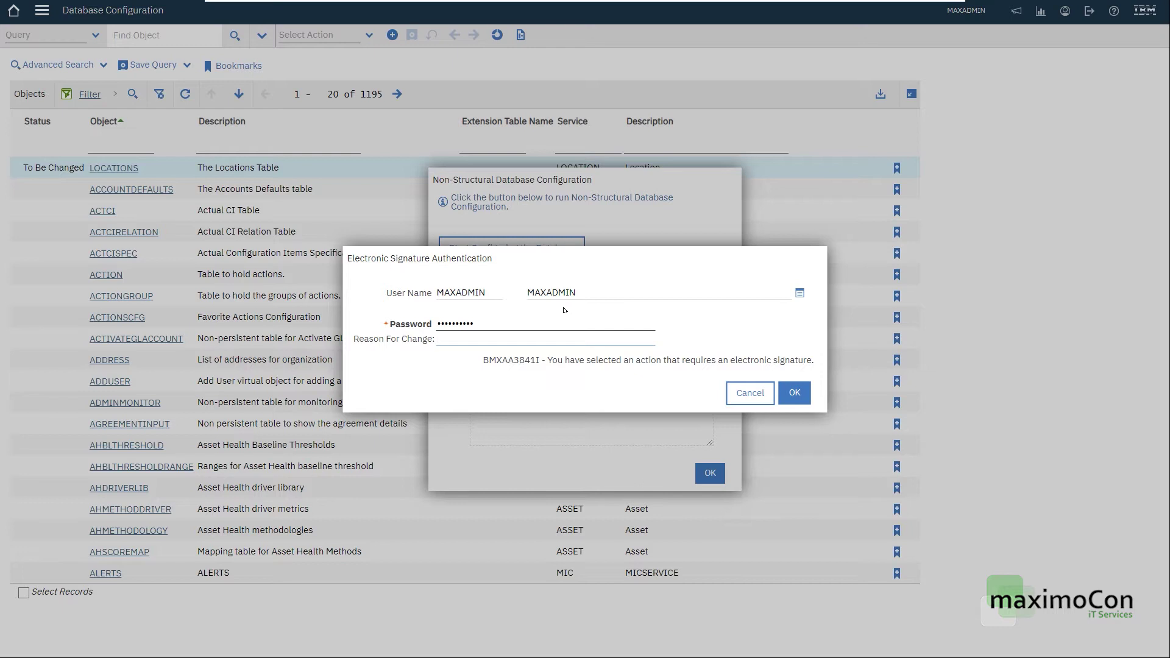
pyautogui.write('enabling audit for locations')
pyautogui.click(790, 390)
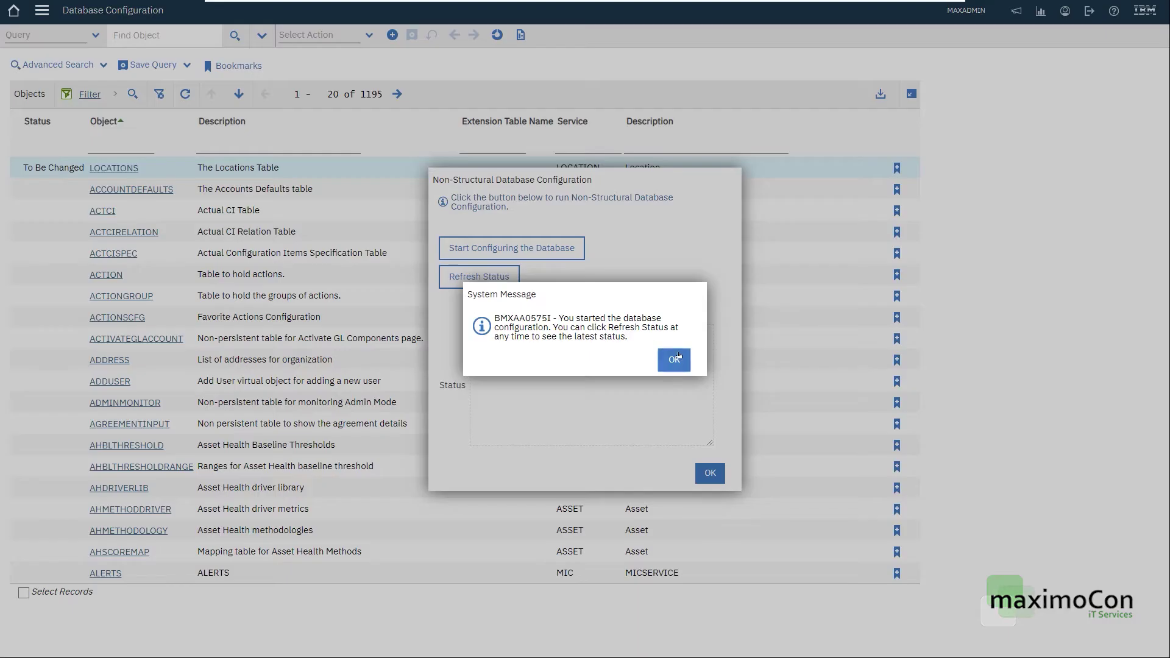
# Refresh the status until the database configuration completes, then close the dialog
pyautogui.click(675, 359)
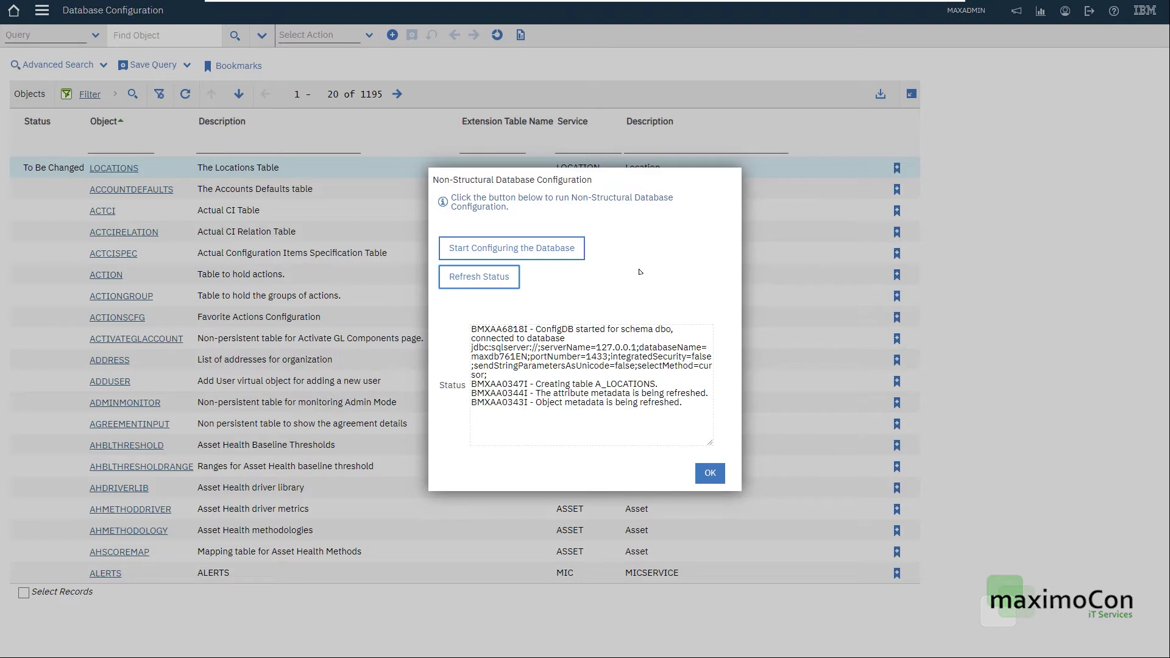
pyautogui.click(497, 280)
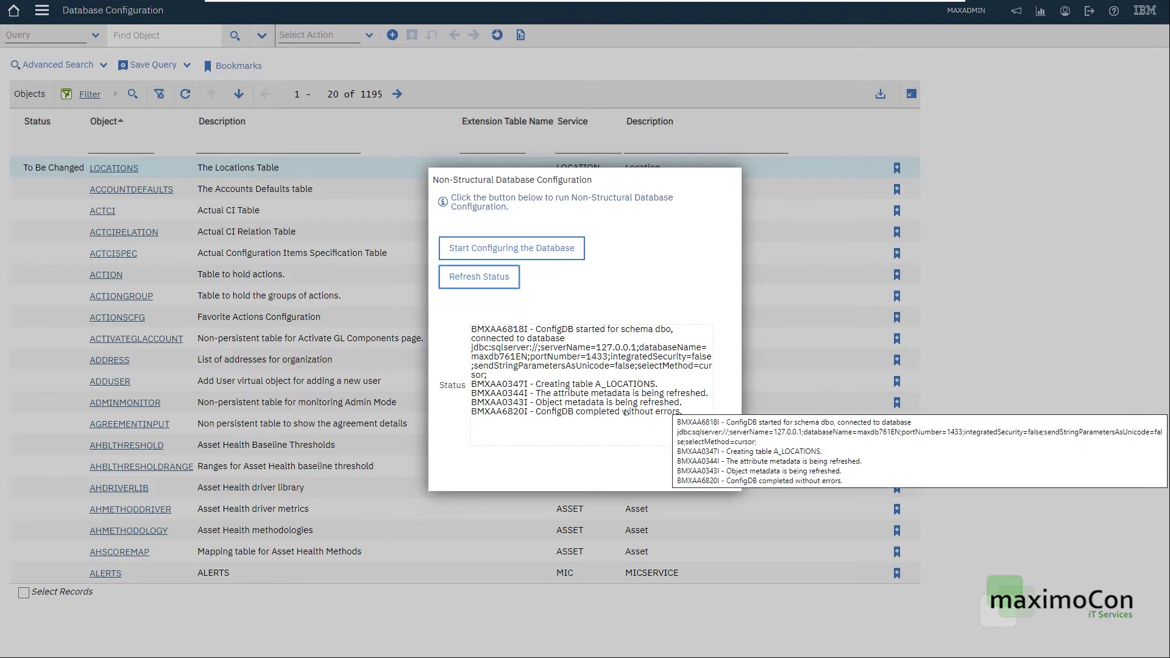
pyautogui.click(498, 277)
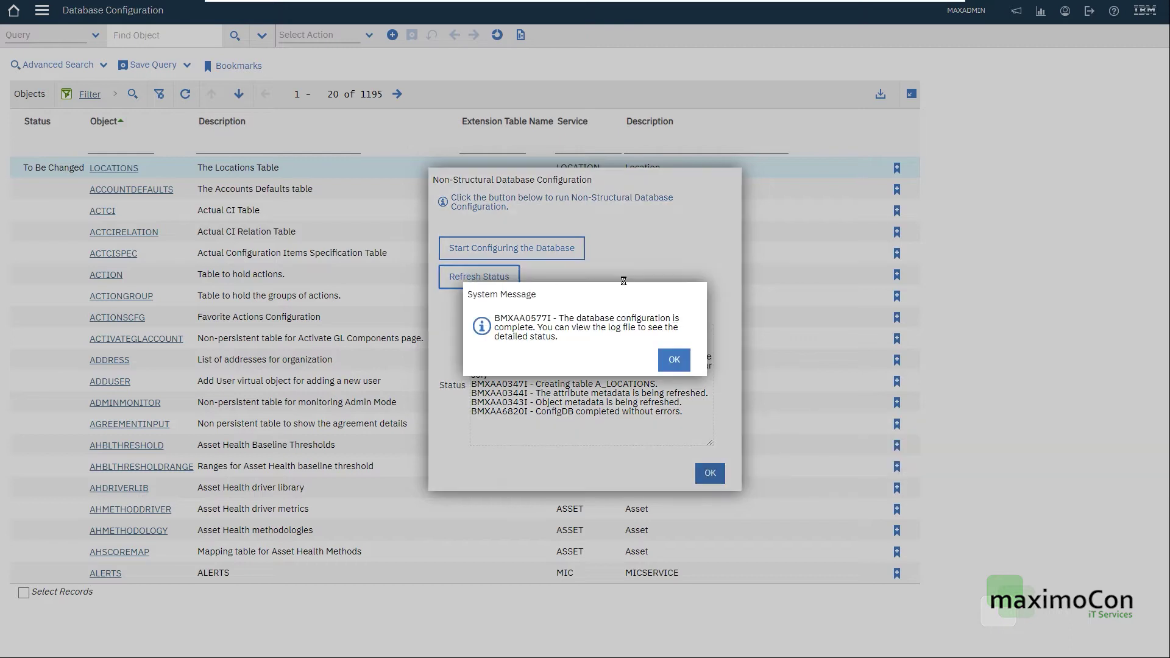
pyautogui.click(676, 359)
pyautogui.click(706, 473)
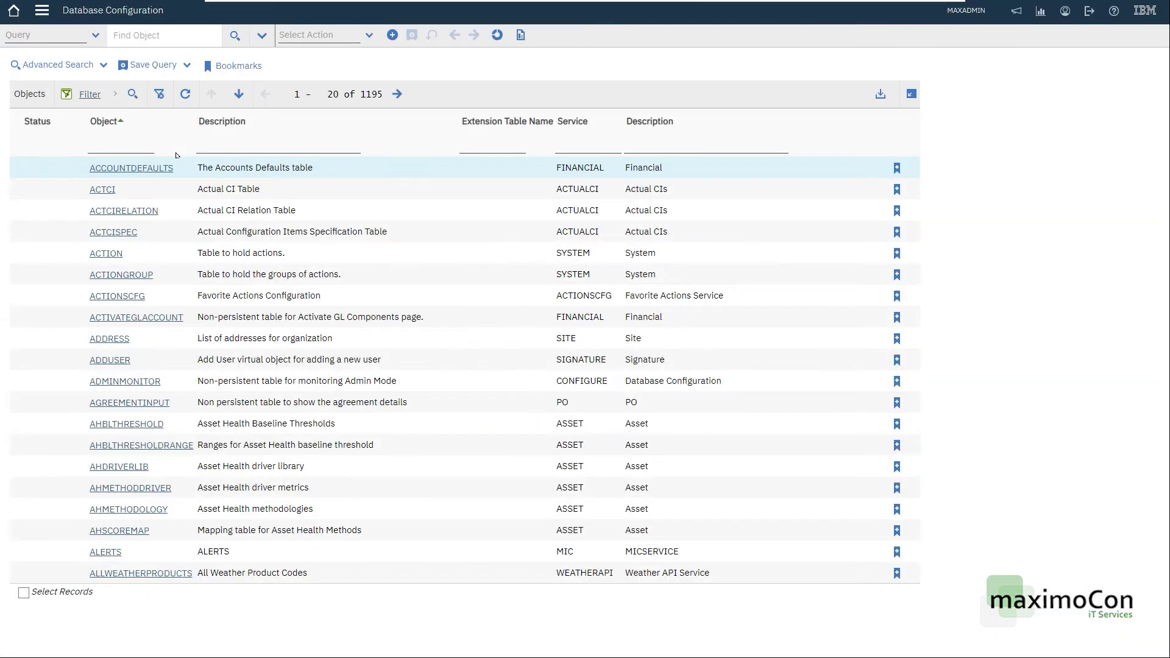
# Run SELECT * FROM A_LOCATIONS in SQL Server, see no rows, and return to Maximo
pyautogui.hotkey('alt', 'Tab')
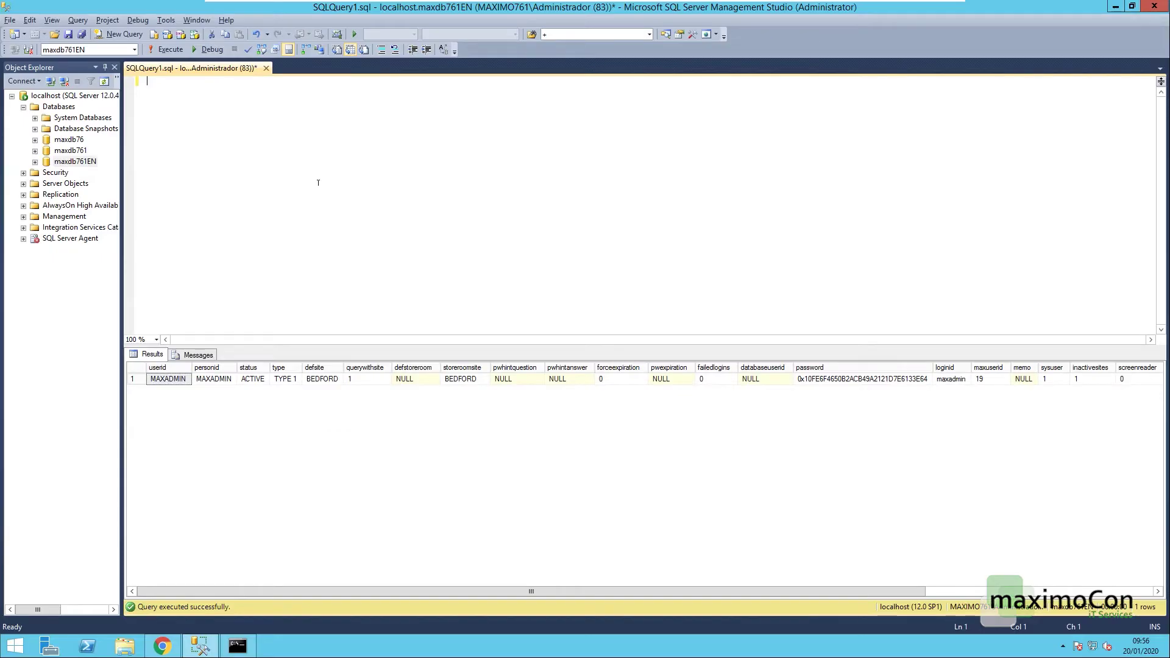
pyautogui.write('SELECT * FROM A_LOCA')
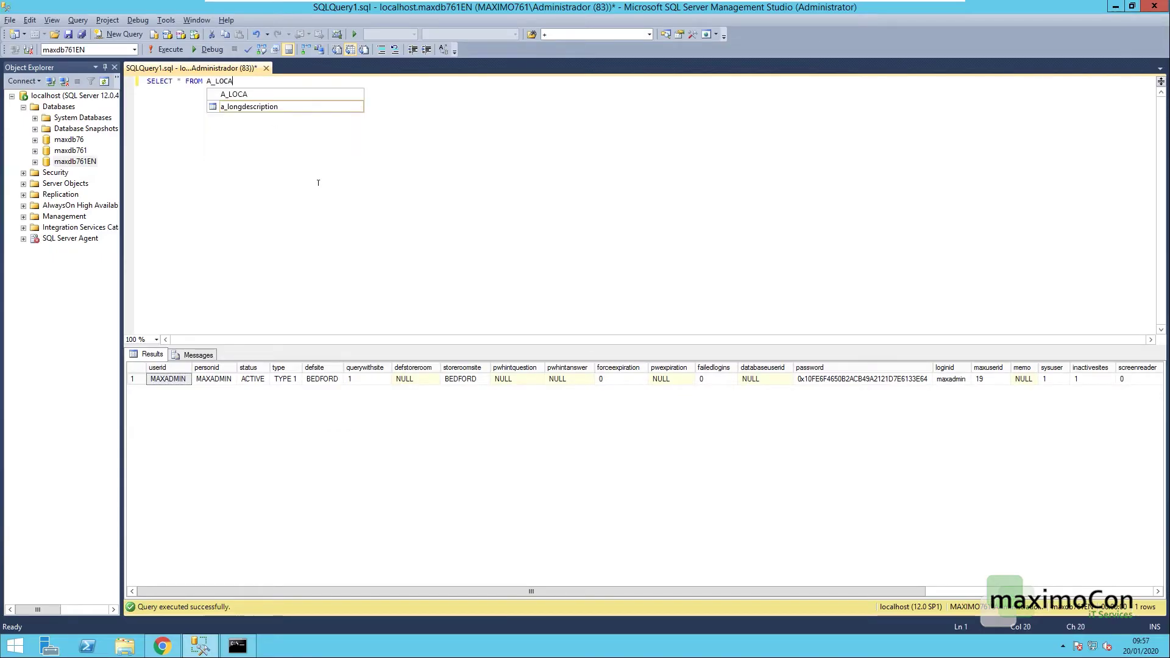
pyautogui.write('TIONS')
pyautogui.hotkey('ctrl', 'a')
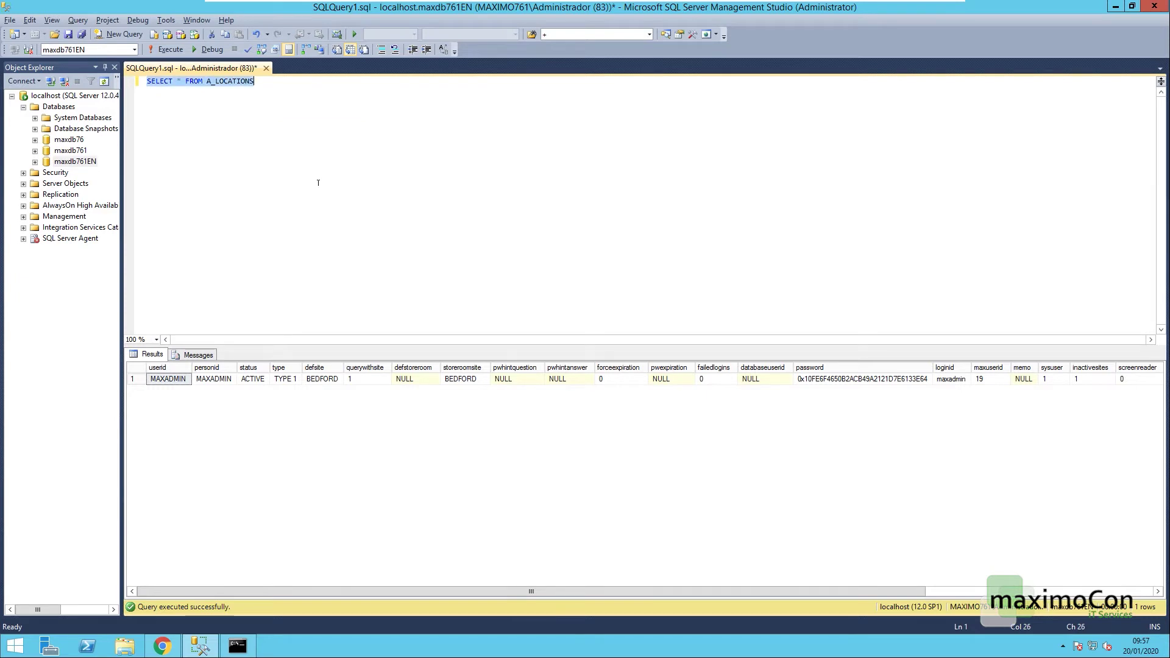
pyautogui.press('F5')
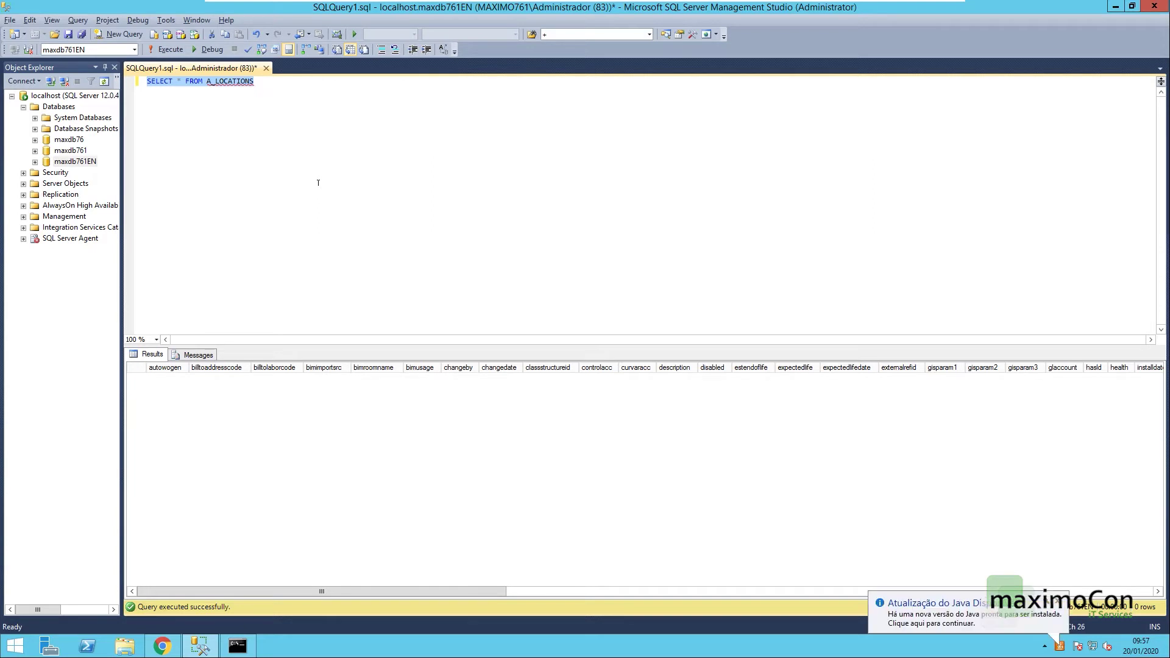
pyautogui.click(163, 643)
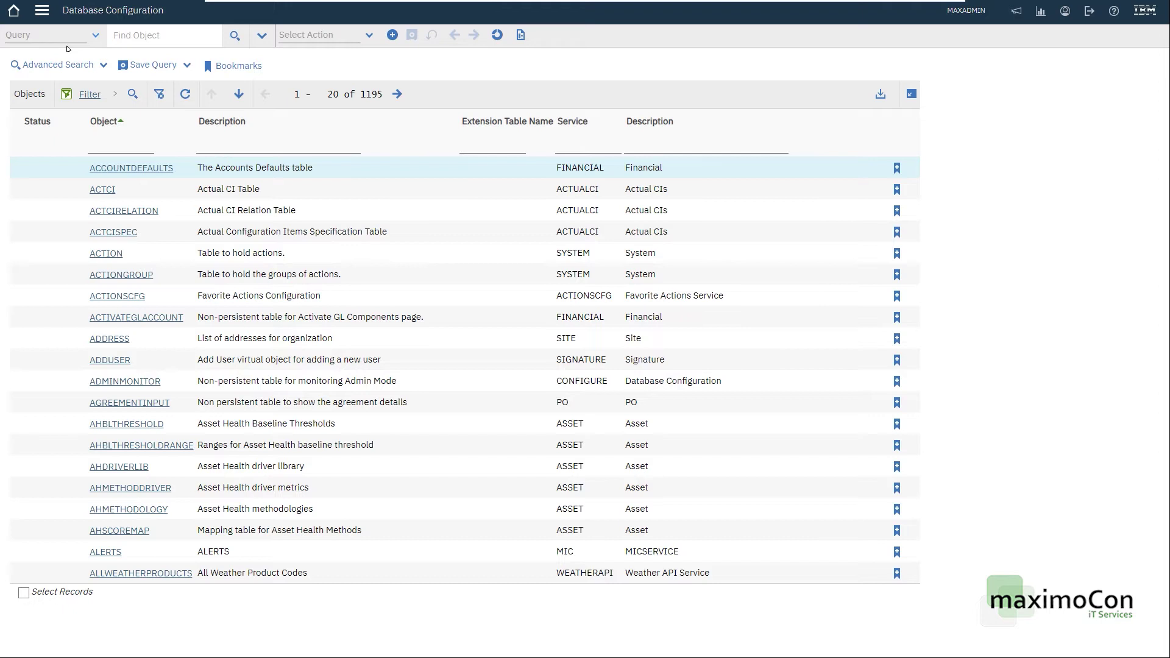
# Look up and open the LOCATIONS object in Database Configuration
pyautogui.click(41, 11)
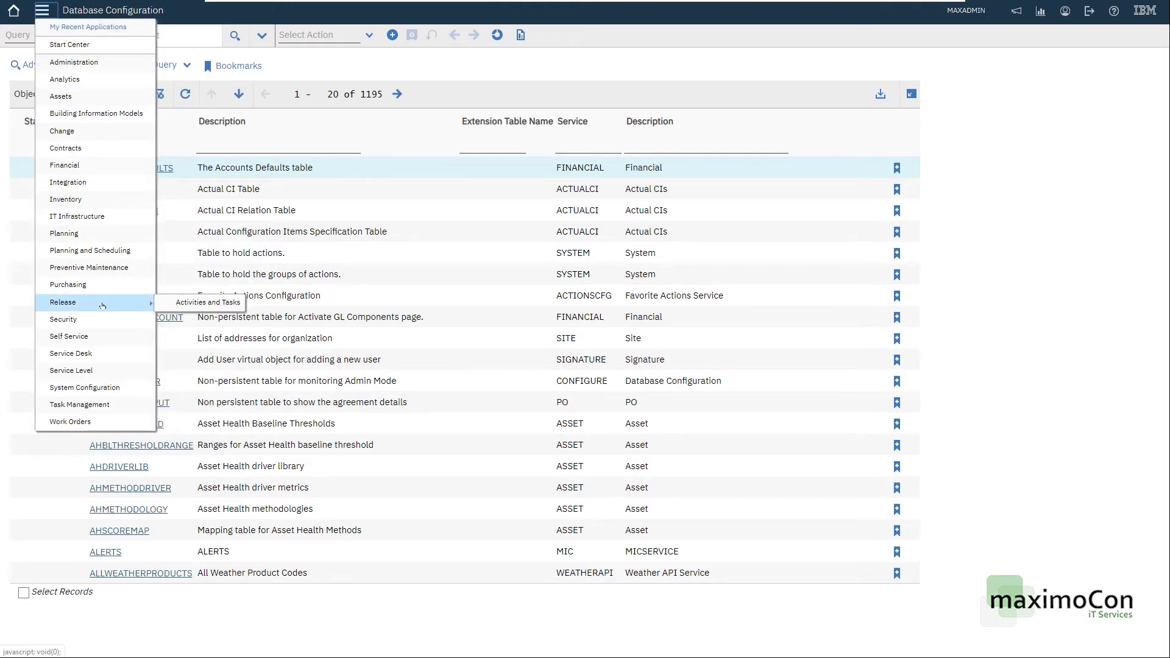
pyautogui.click(125, 147)
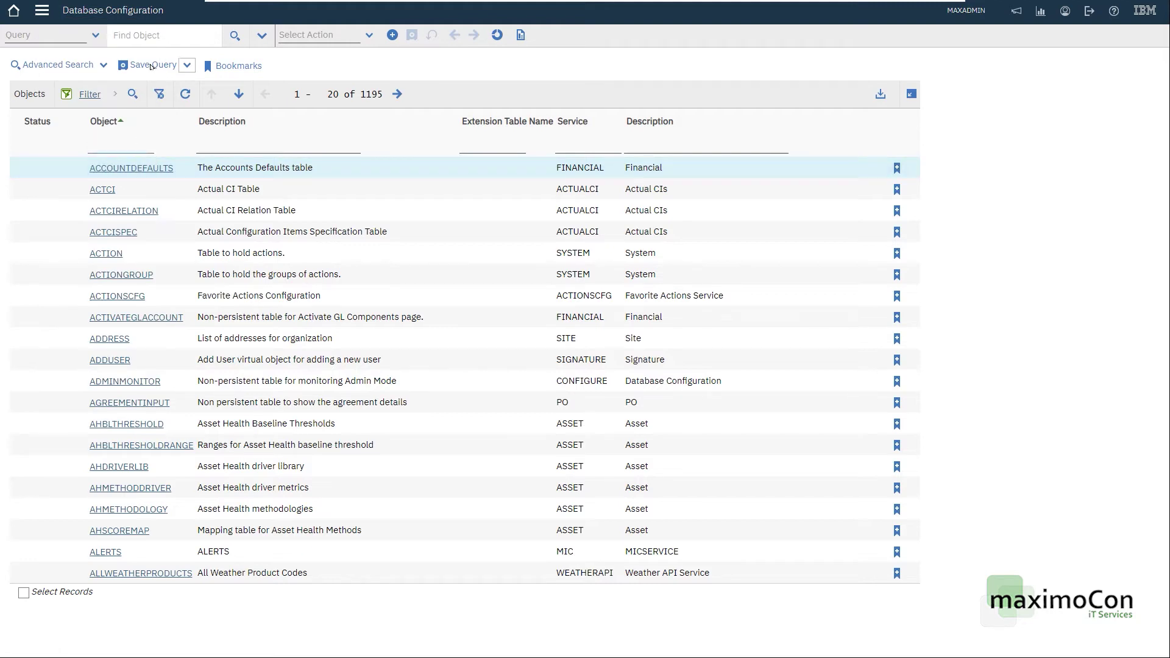
pyautogui.click(169, 32)
pyautogui.write('LOCATIONS')
pyautogui.press('Return')
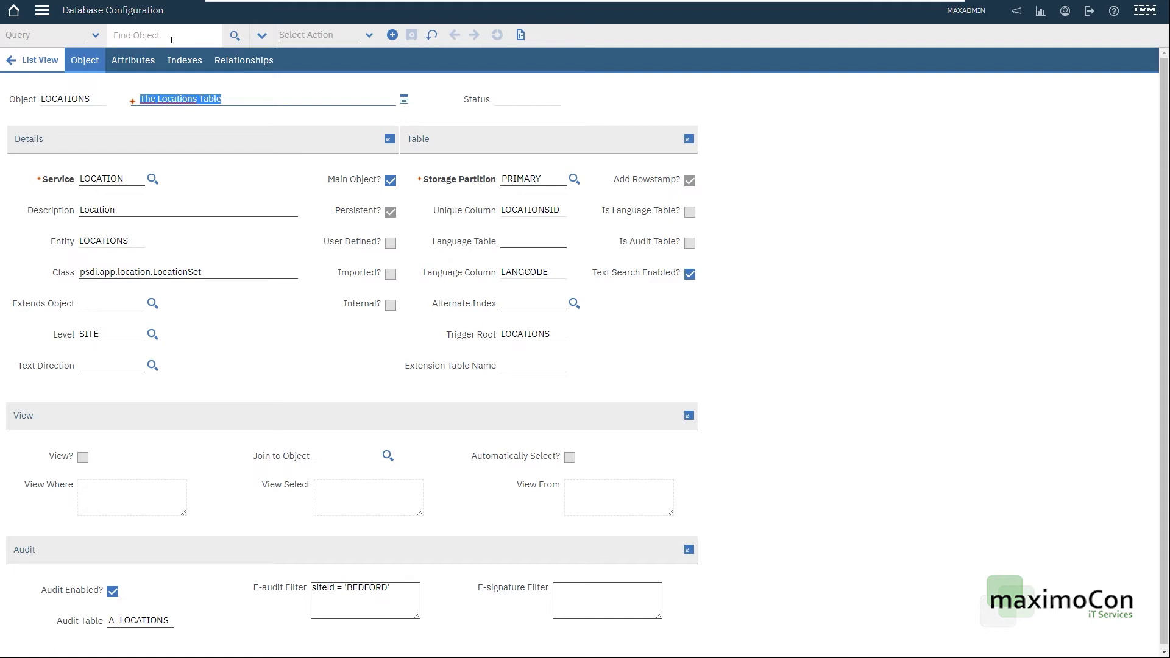
# Add a new relationship A_LOCATIONS with child object A_LOCATIONS
pyautogui.click(244, 60)
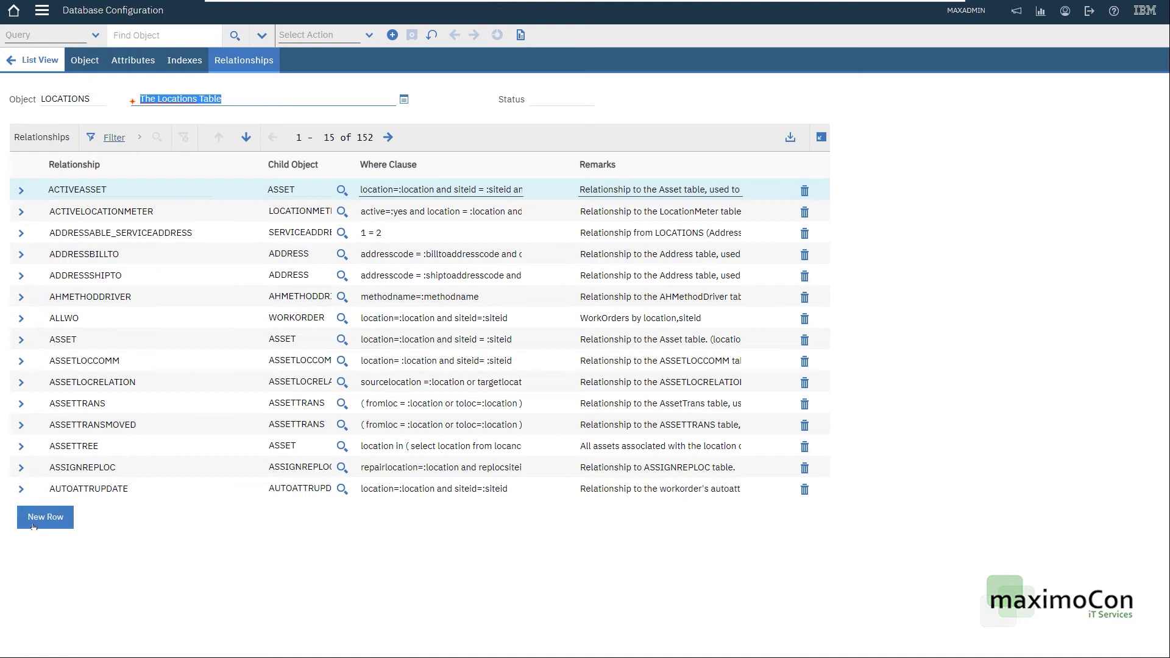
pyautogui.click(36, 521)
pyautogui.write('A_LOCATIONS')
pyautogui.hotkey('ctrl', 'a')
pyautogui.hotkey('ctrl', 'c')
pyautogui.click(440, 555)
pyautogui.hotkey('ctrl', 'v')
pyautogui.press('Tab')
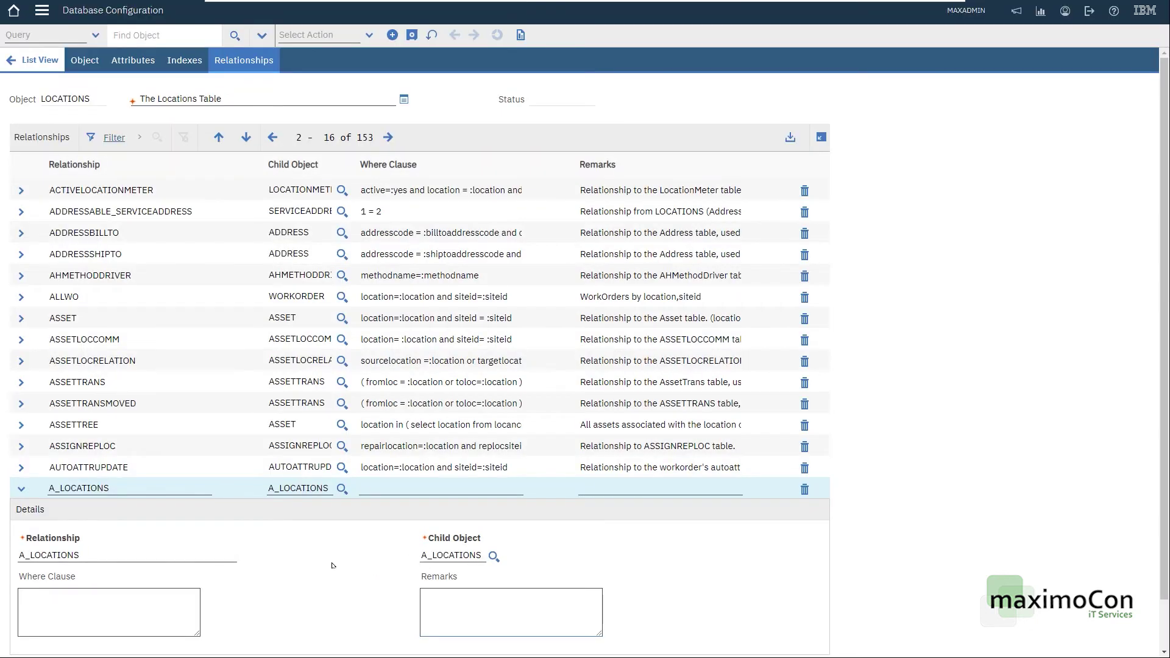
# Set the relationship's where clause to locationsid = :locationsid
pyautogui.click(165, 594)
pyautogui.write('locationsid ')
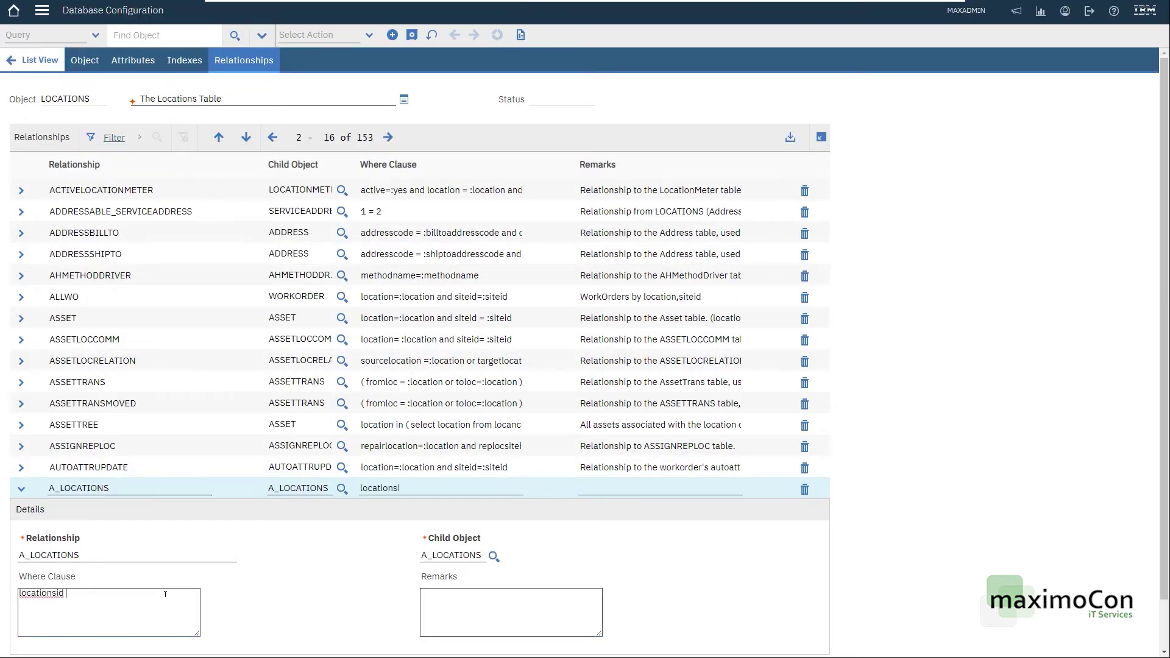
pyautogui.write('= :v')
pyautogui.press('BackSpace')
pyautogui.write('locationsid')
pyautogui.press('Tab')
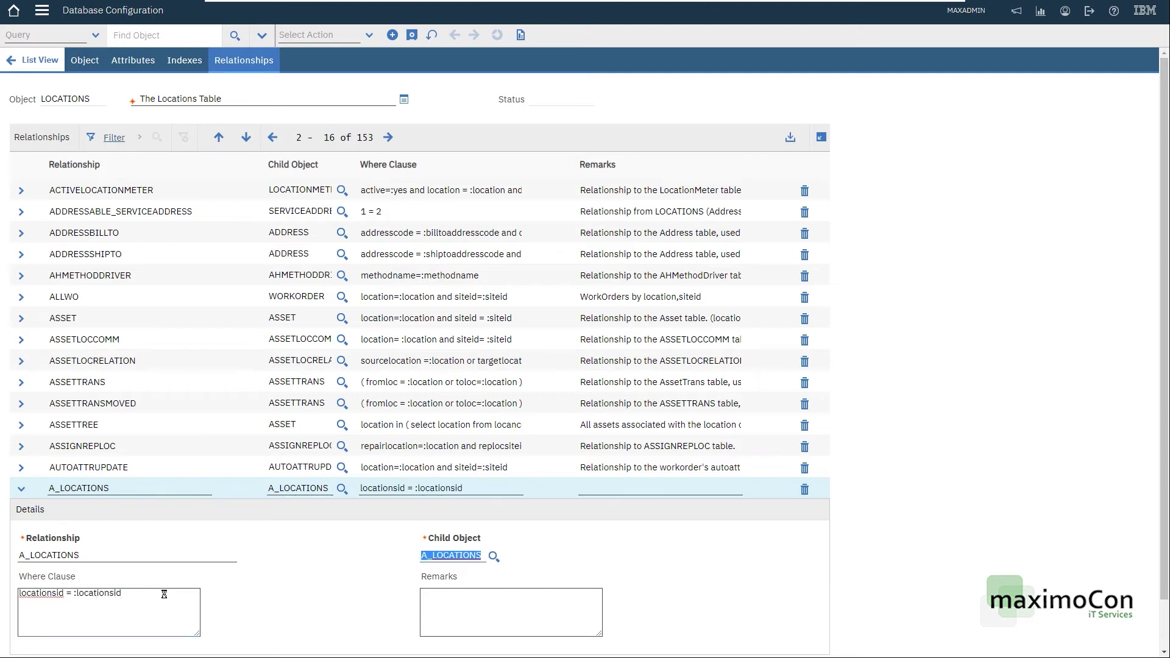
# Add a remark about showing audit records on the Locations application and save
pyautogui.click(447, 597)
pyautogui.write('Clu')
pyautogui.write('stom realtion')
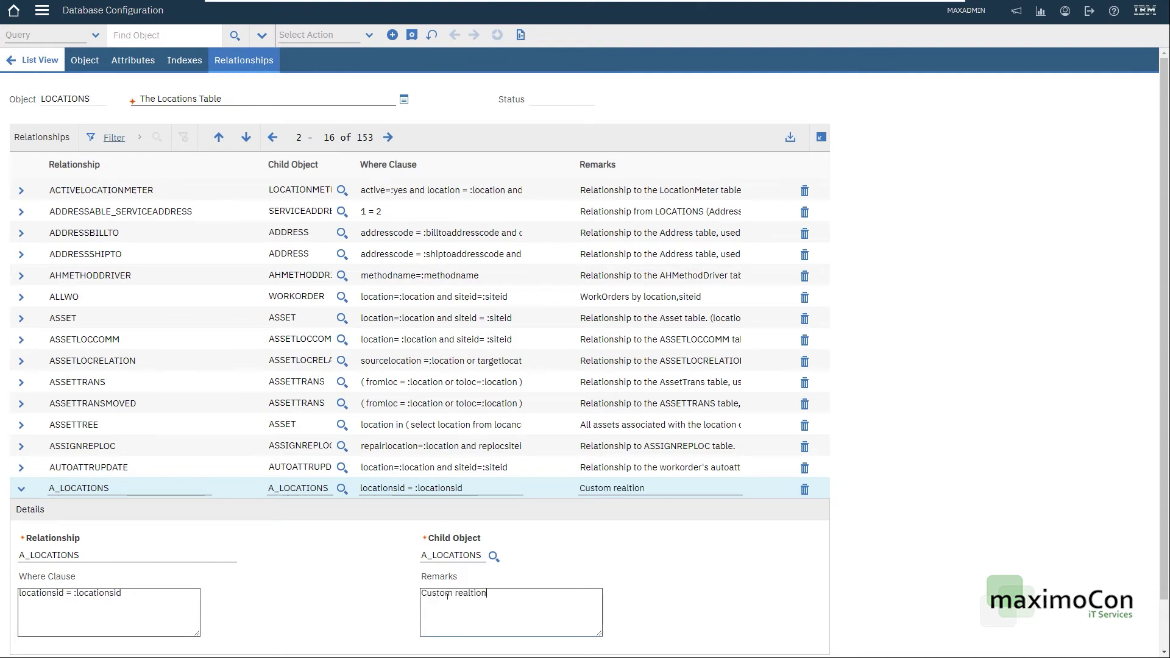
pyautogui.press('BackSpace')
pyautogui.press('BackSpace')
pyautogui.press('BackSpace')
pyautogui.press('BackSpace')
pyautogui.press('BackSpace')
pyautogui.press('BackSpace')
pyautogui.write('lationship to')
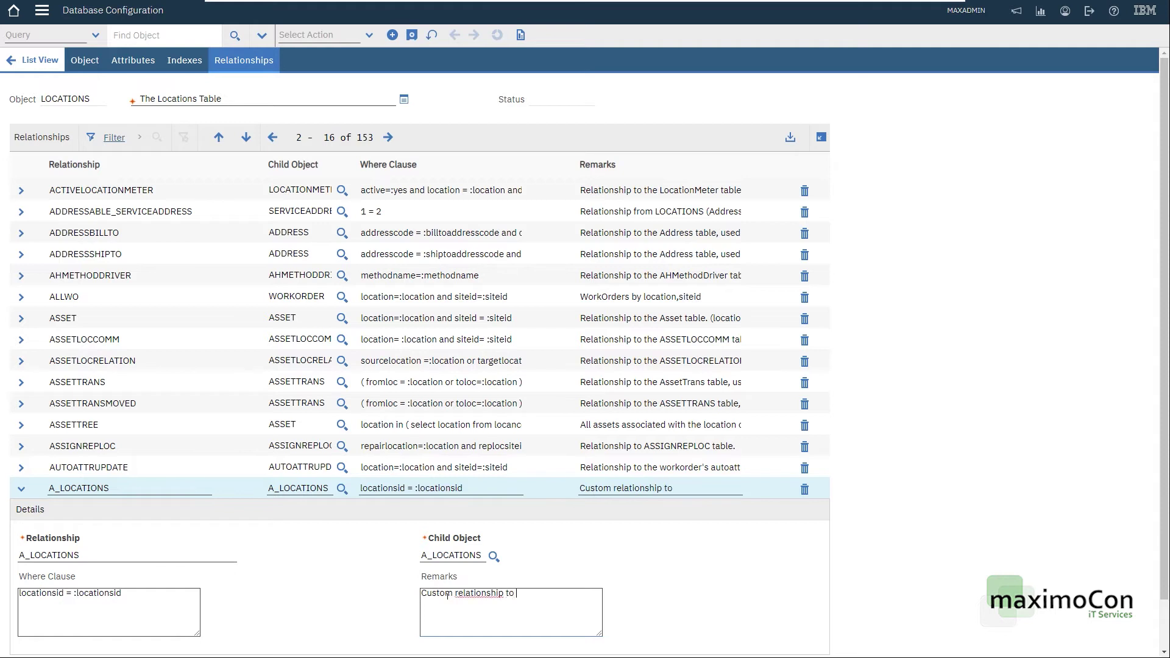
pyautogui.write(' show audit records on Locations application')
pyautogui.scroll(-2, 447, 596)
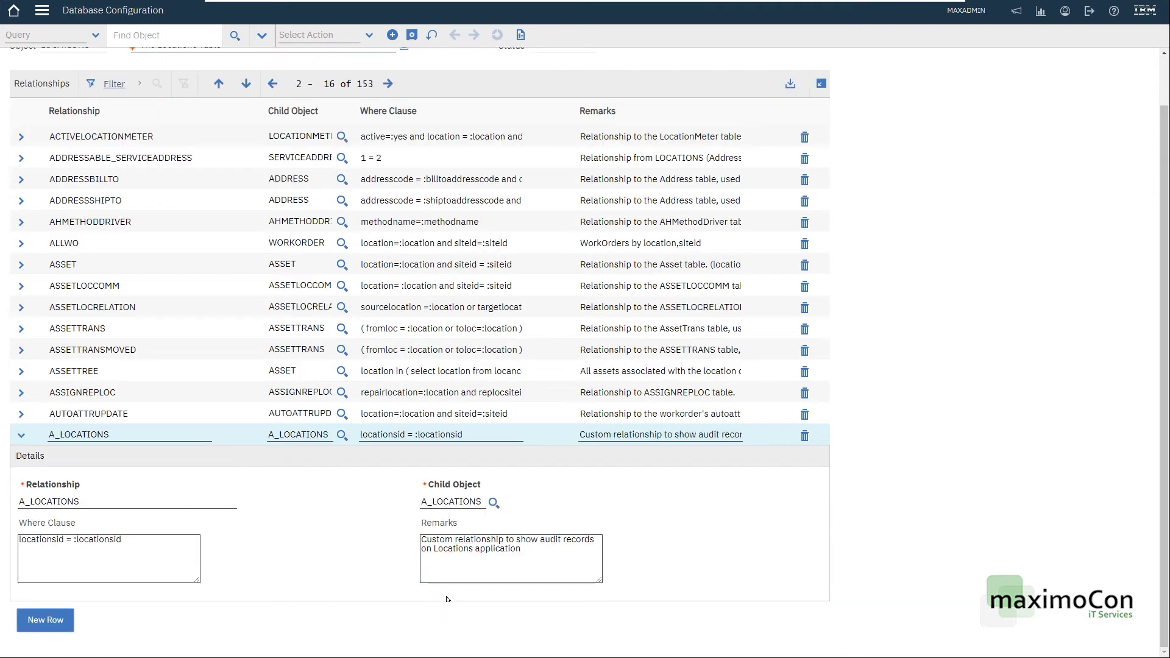
pyautogui.click(412, 35)
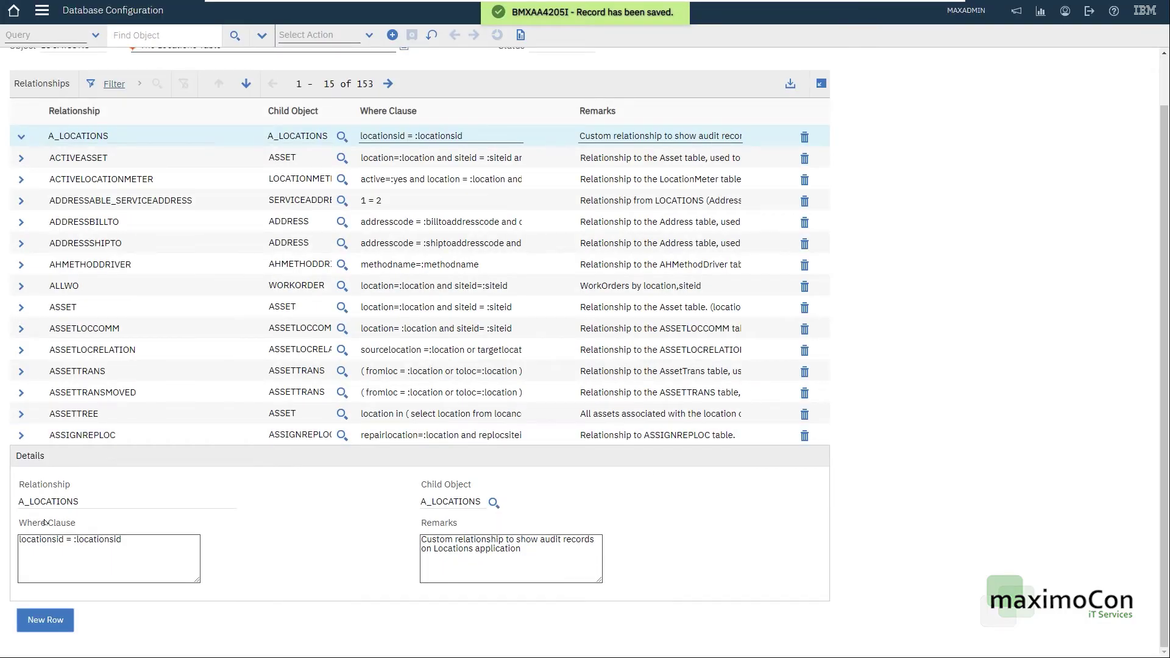
pyautogui.scroll(1, 182, 305)
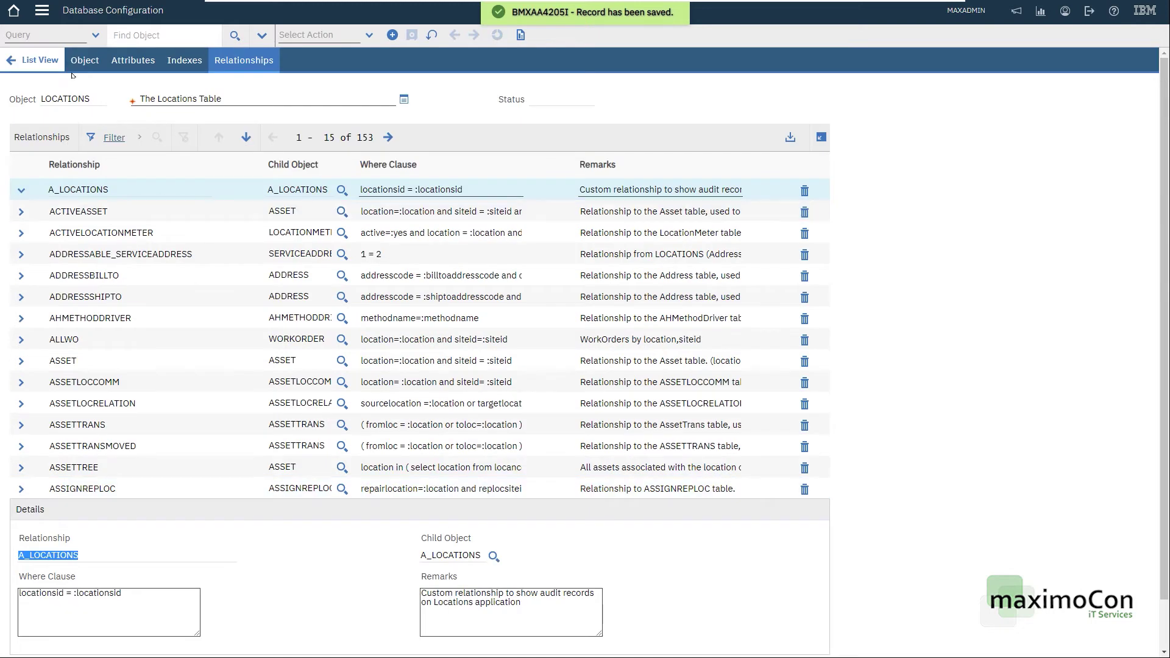
# Open the LOCATION application record in Application Designer via an =LOCATION search
pyautogui.click(42, 11)
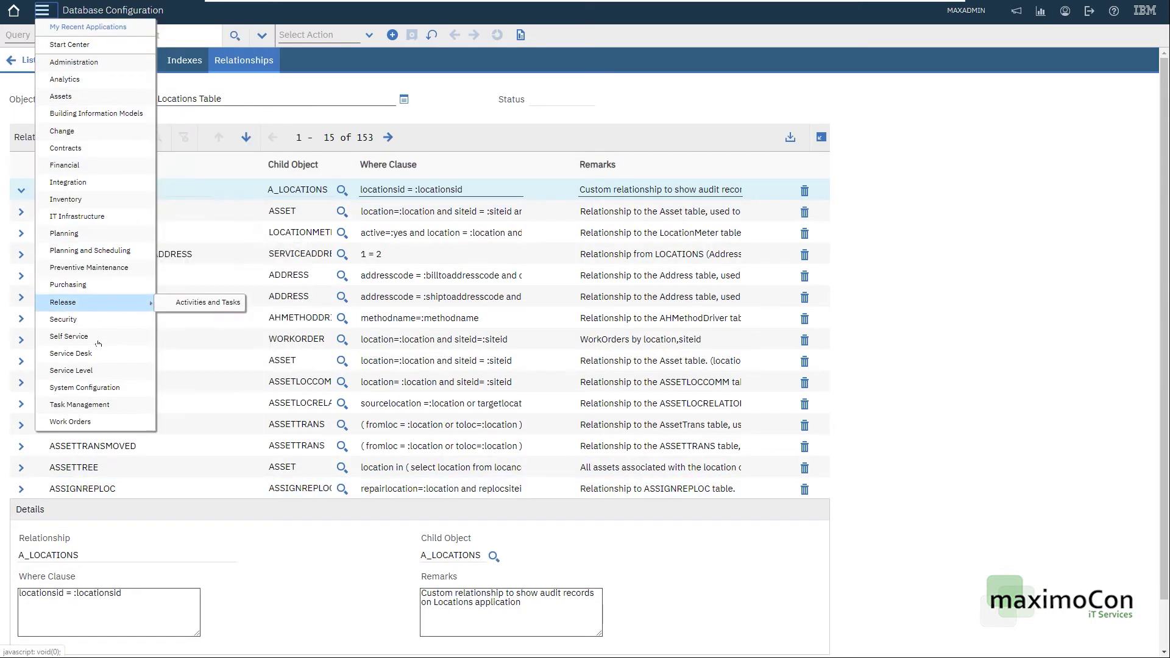
pyautogui.moveTo(100, 386)
pyautogui.moveTo(189, 390)
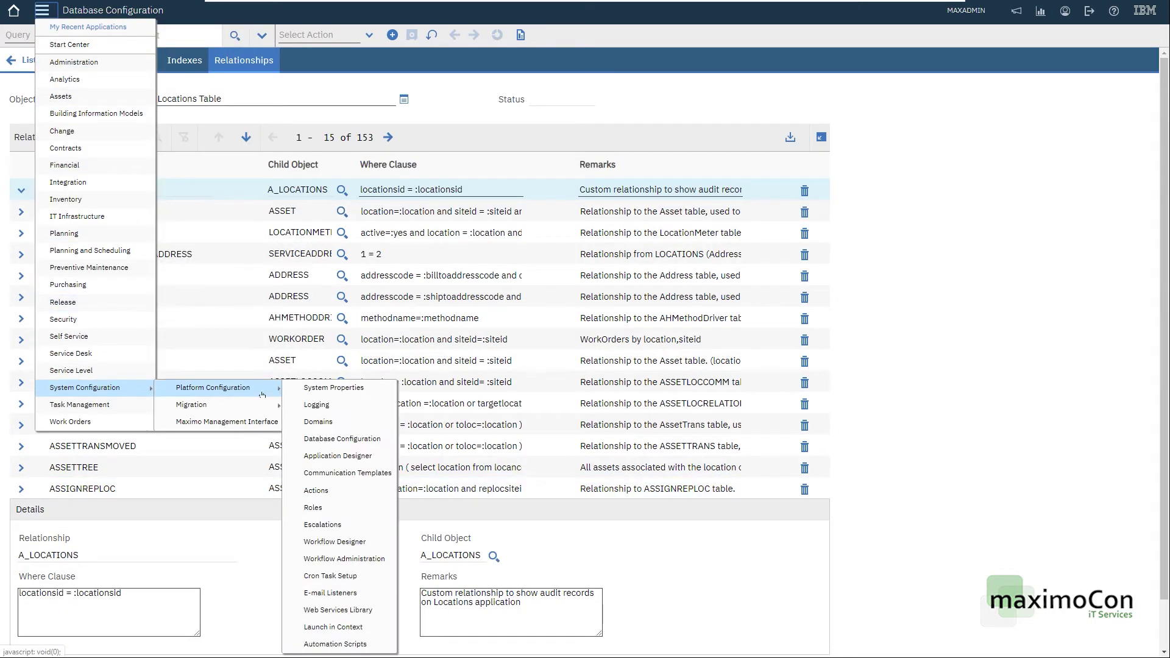
pyautogui.click(350, 456)
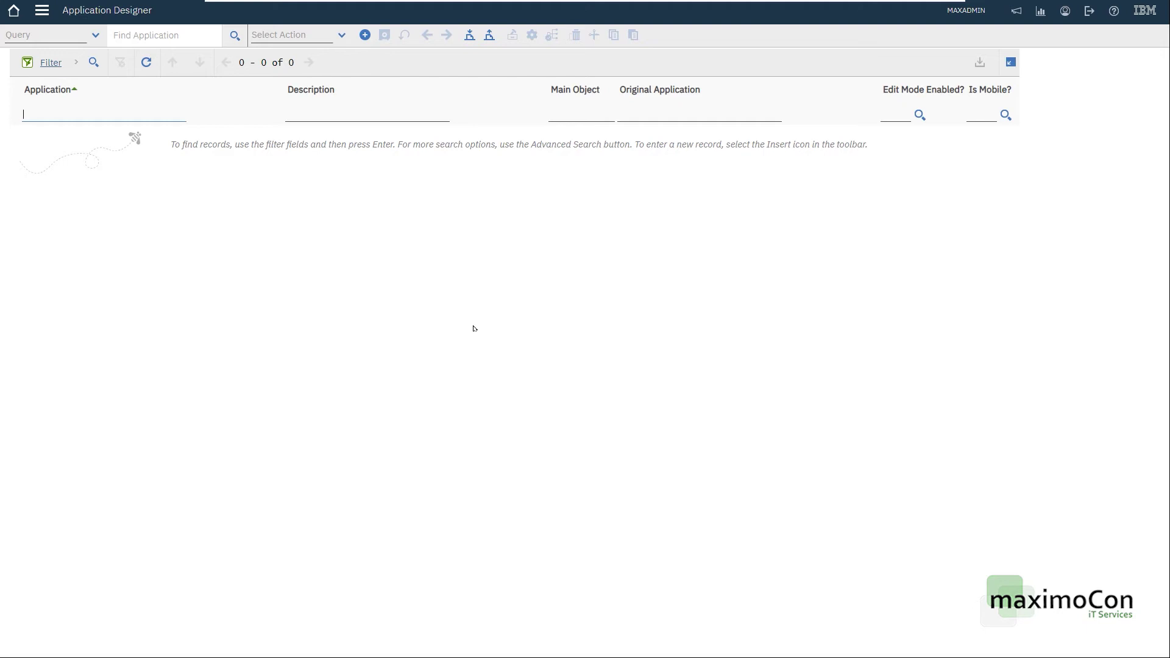
pyautogui.write('=LOCATION')
pyautogui.press('Return')
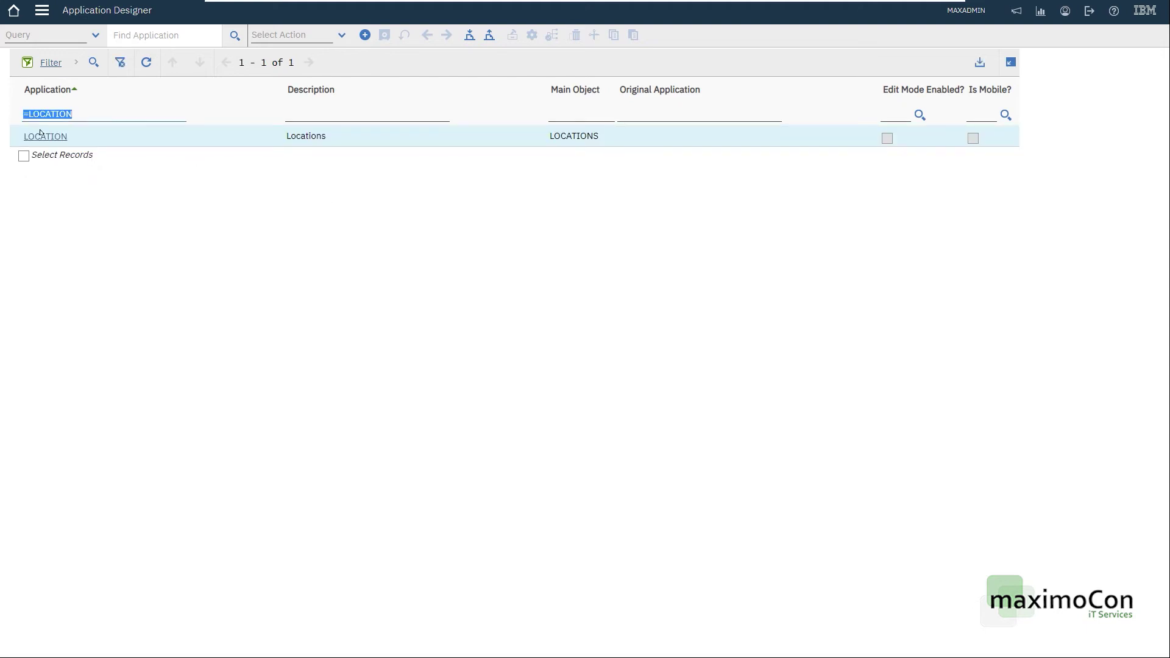
pyautogui.click(41, 134)
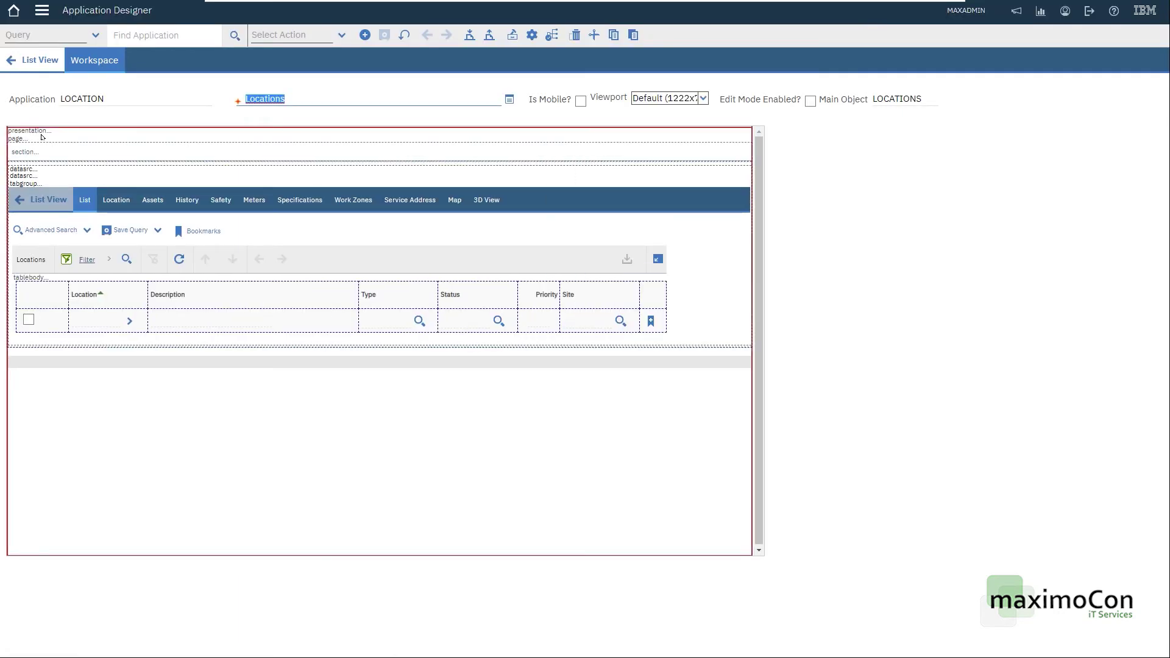
# Paste a copy of the Service Address tab and relabel the new tab Audit
pyautogui.click(409, 201)
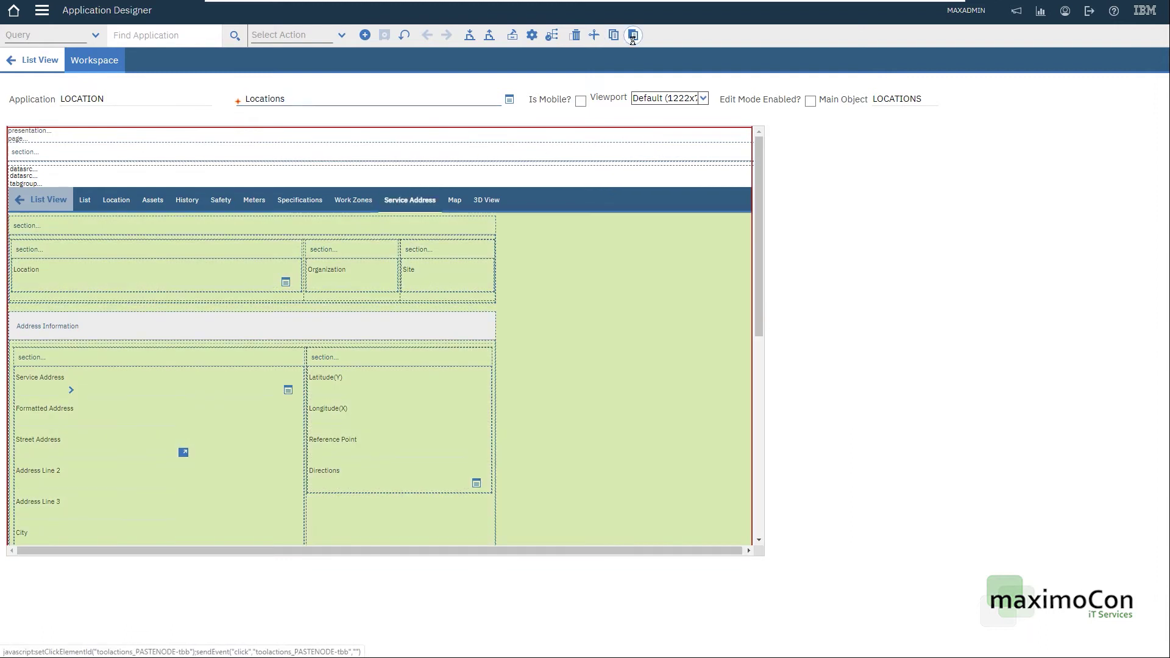
pyautogui.click(632, 34)
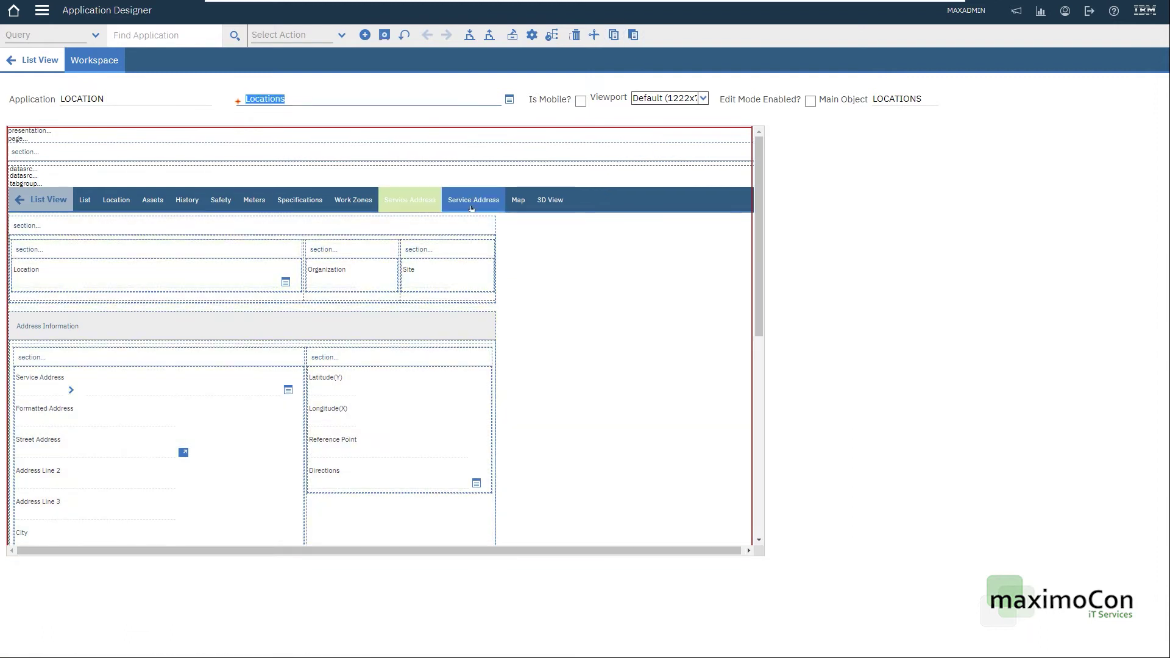
pyautogui.click(449, 199)
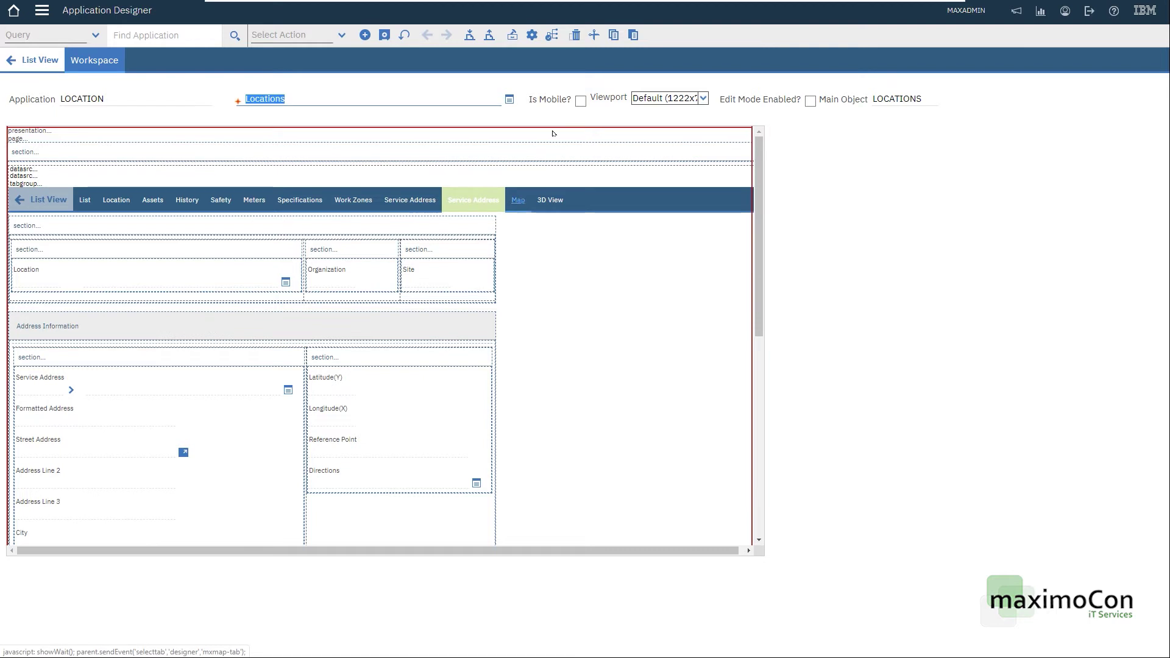
pyautogui.click(532, 34)
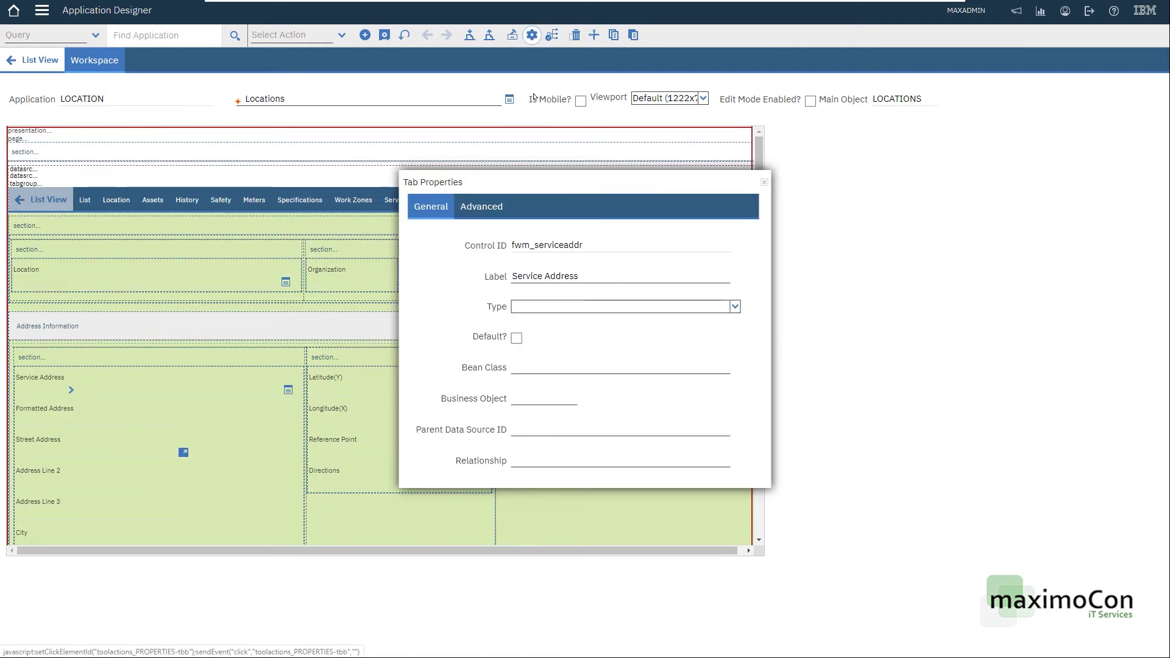
pyautogui.click(563, 276)
pyautogui.write('Aud')
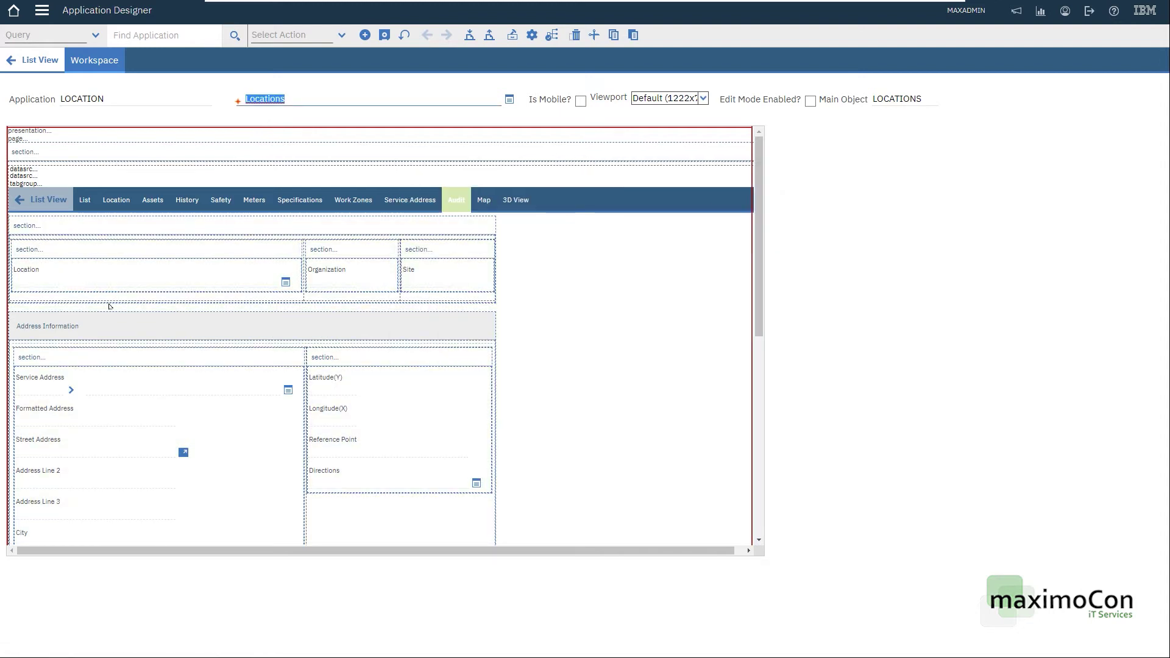
# Delete the Location Hierarchy section from the Audit tab
pyautogui.click(73, 343)
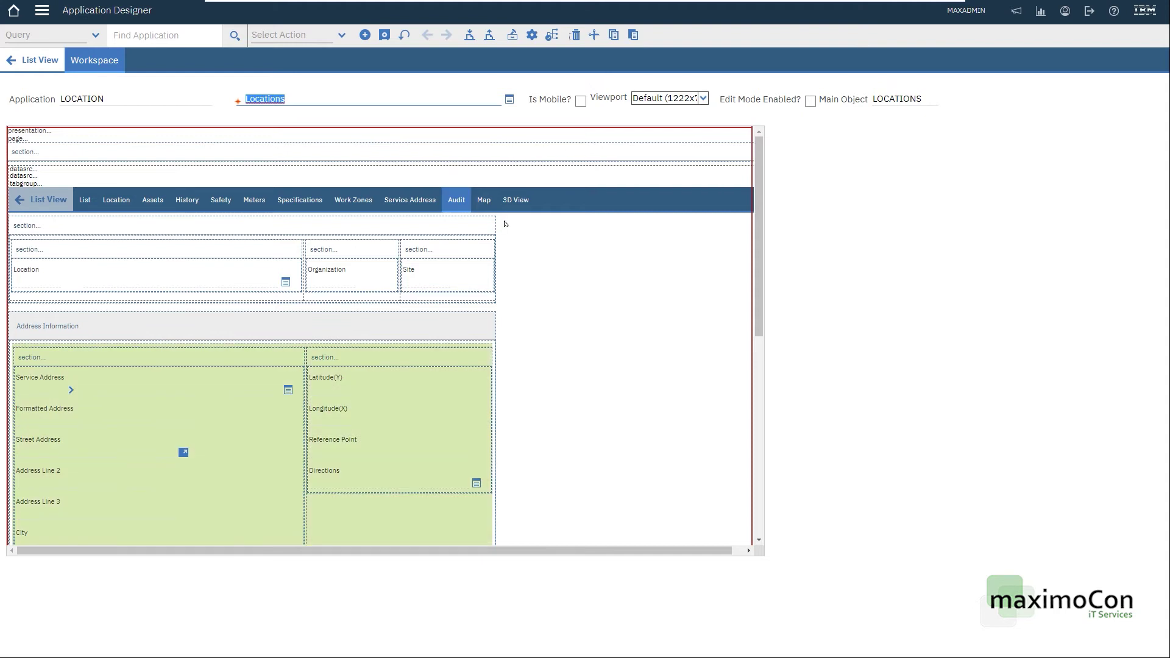
pyautogui.click(574, 35)
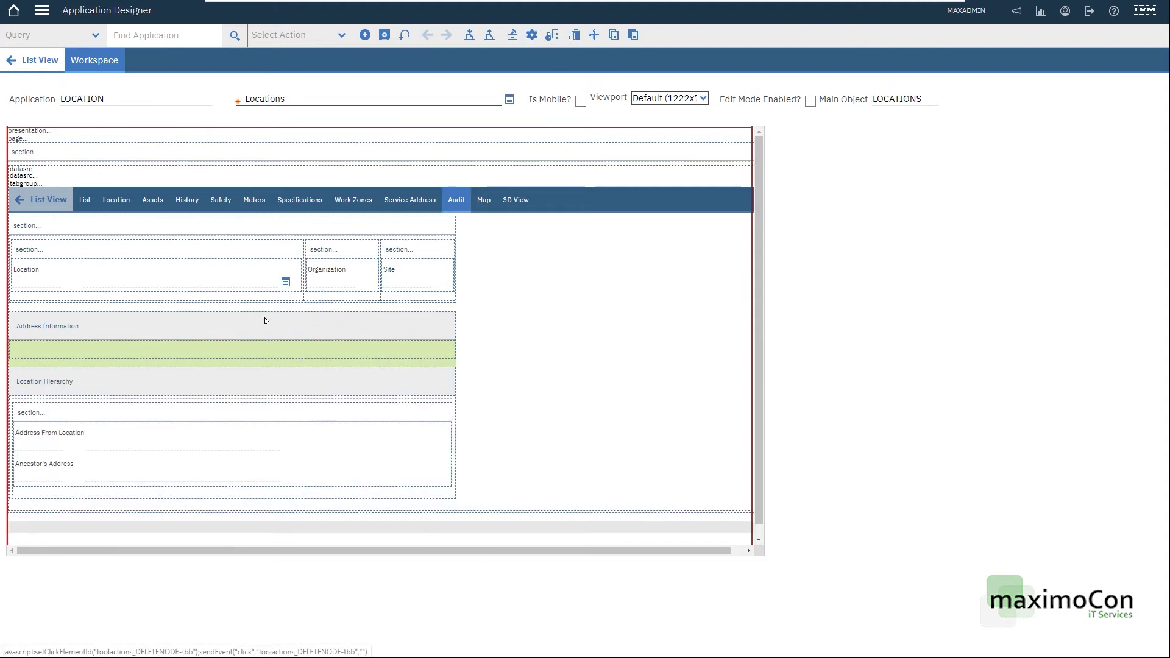
pyautogui.click(61, 373)
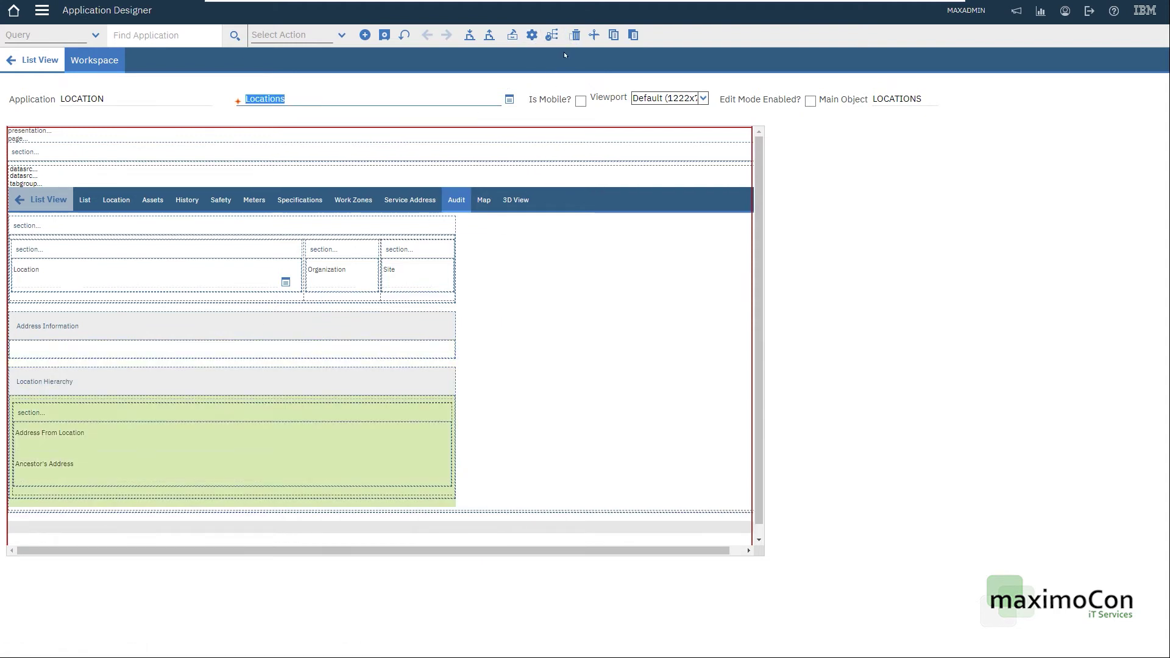
pyautogui.click(575, 35)
pyautogui.click(60, 348)
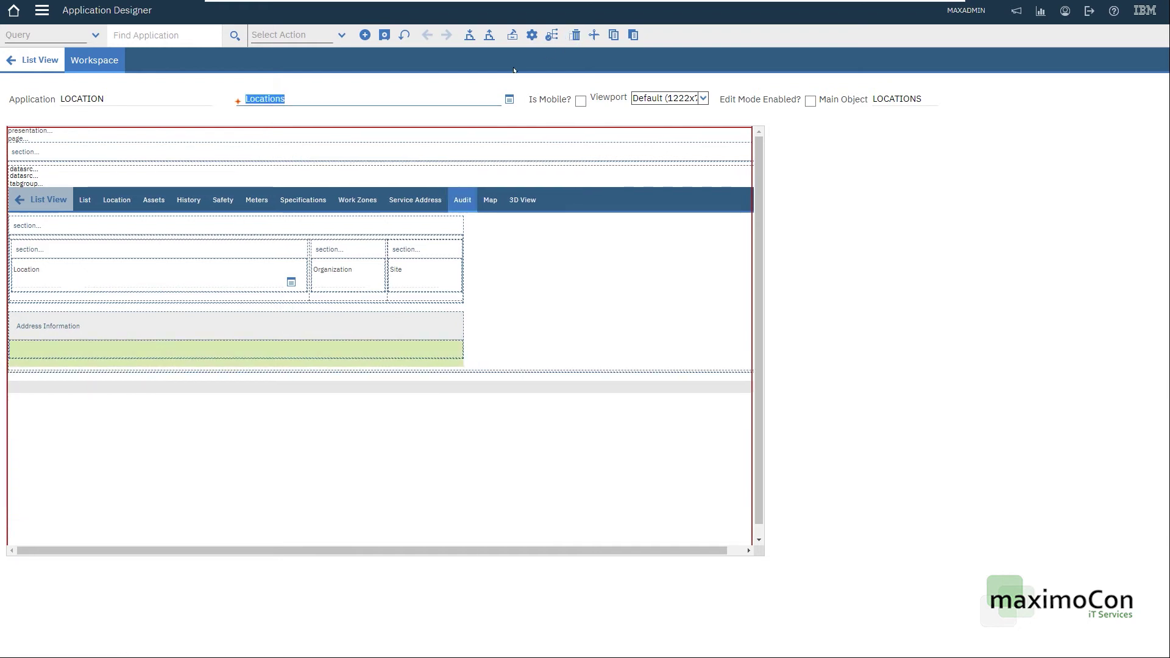
# Clear the section's savirtual data source, relabel it Audit, and save the layout
pyautogui.click(529, 35)
pyautogui.doubleClick(530, 369)
pyautogui.press('BackSpace')
pyautogui.press('Tab')
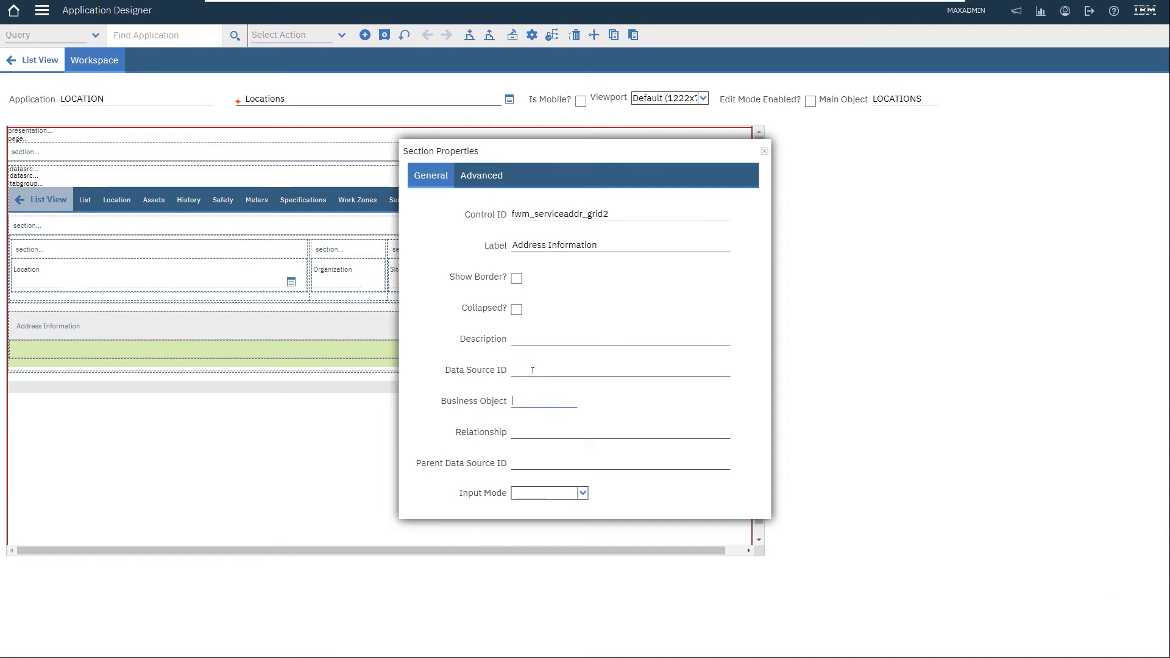
pyautogui.tripleClick(586, 246)
pyautogui.write('Audit')
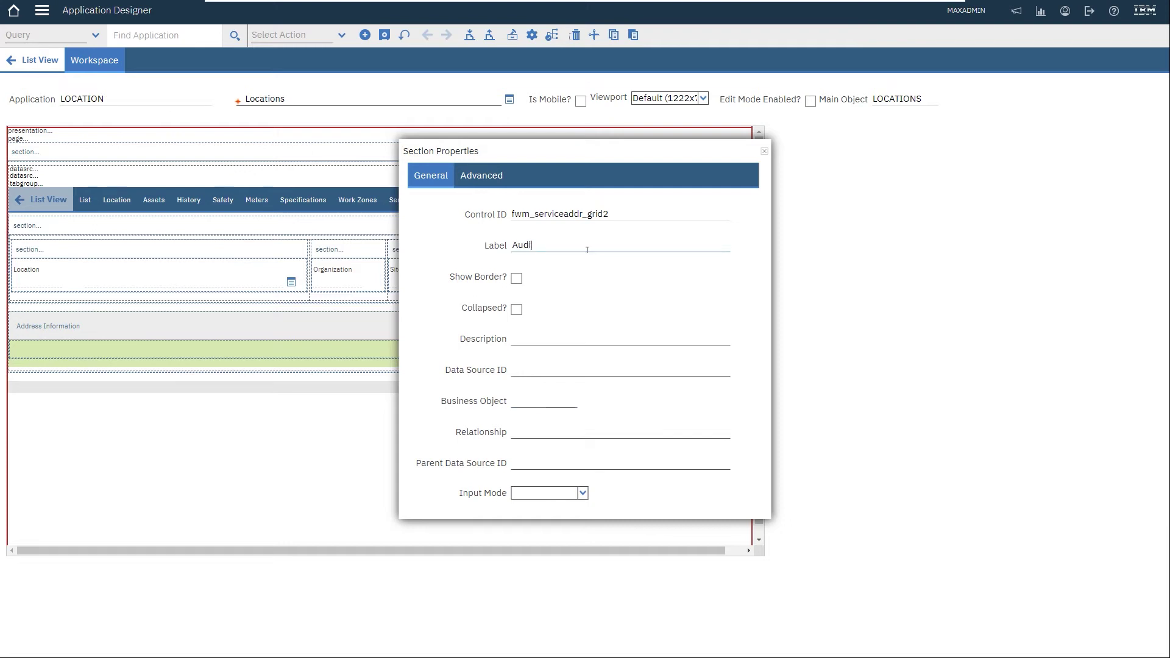
pyautogui.press('Tab')
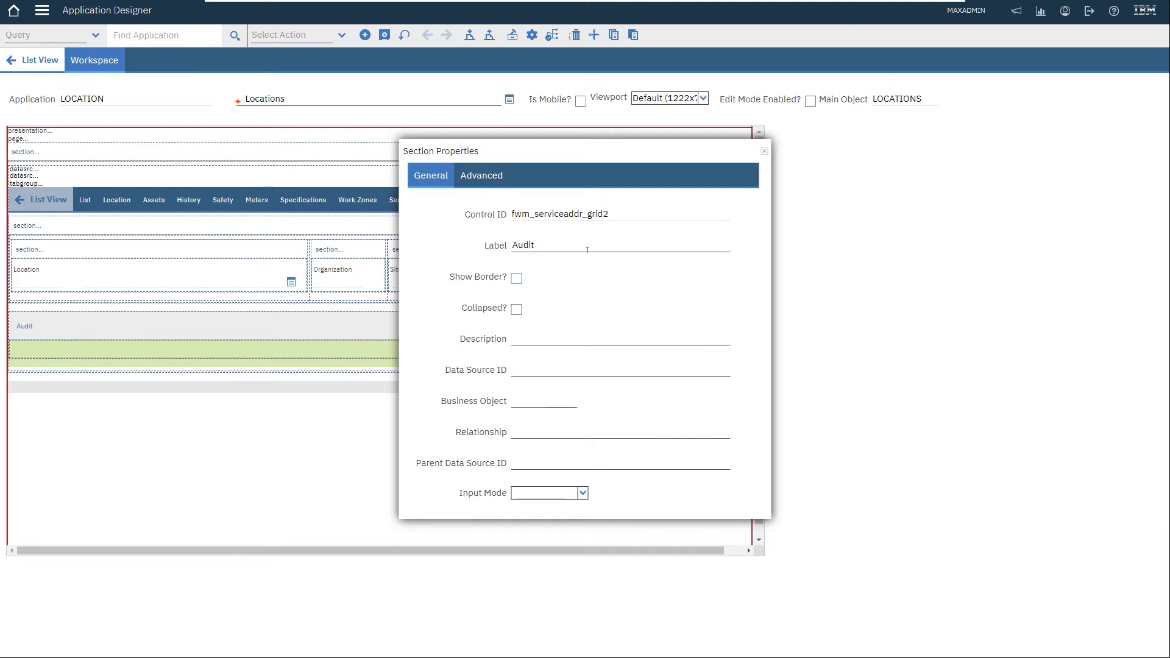
pyautogui.click(384, 35)
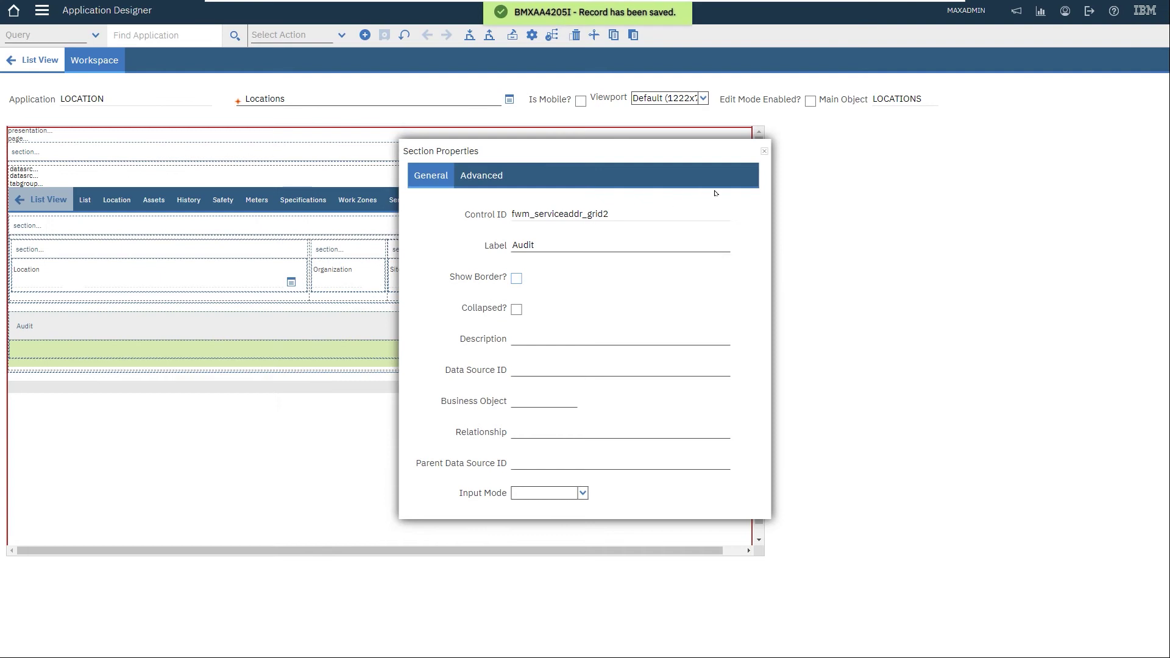
pyautogui.click(762, 148)
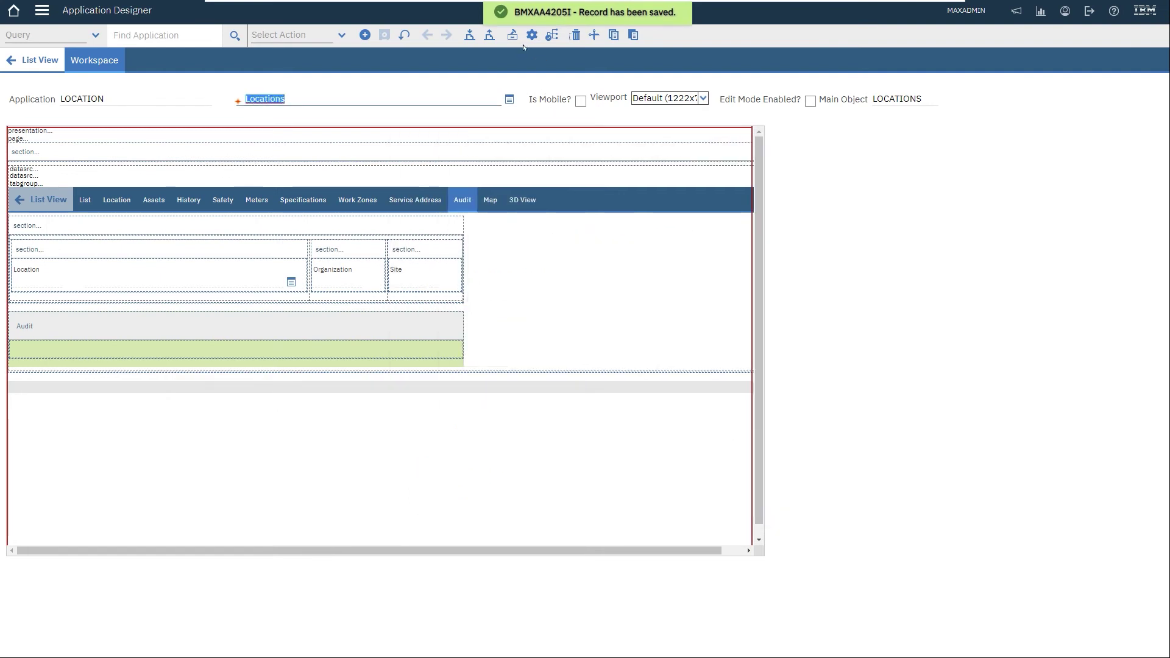
# Drag a Table into the Audit section and add empty Table Column controls to it
pyautogui.click(616, 264)
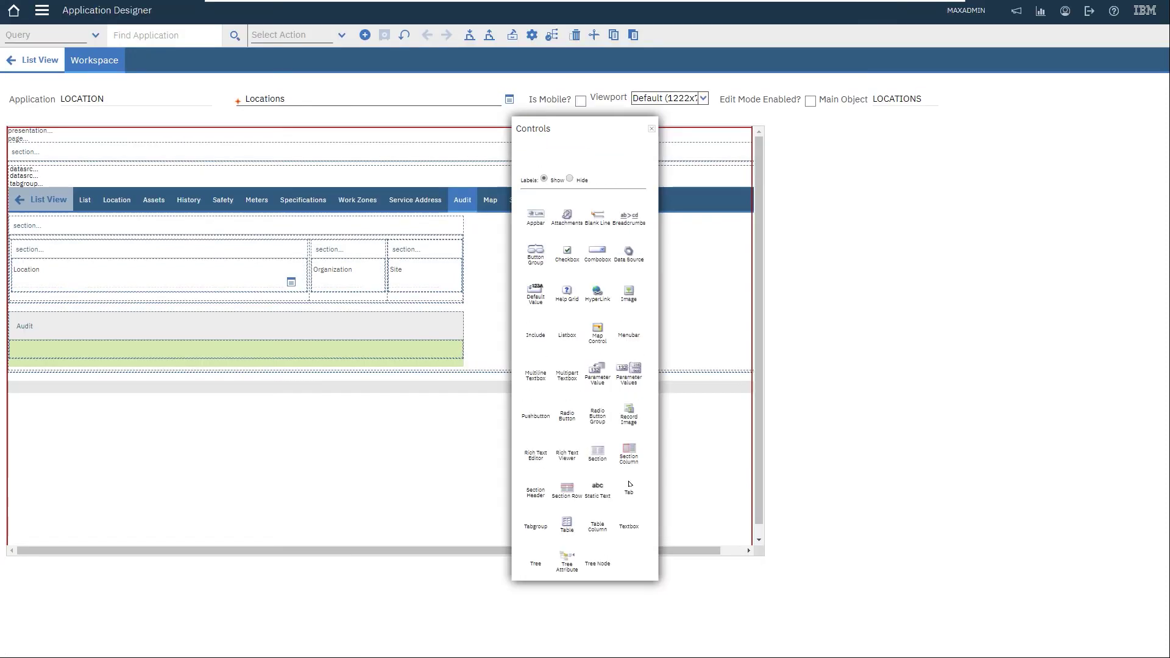
pyautogui.moveTo(567, 541); pyautogui.dragTo(301, 349)
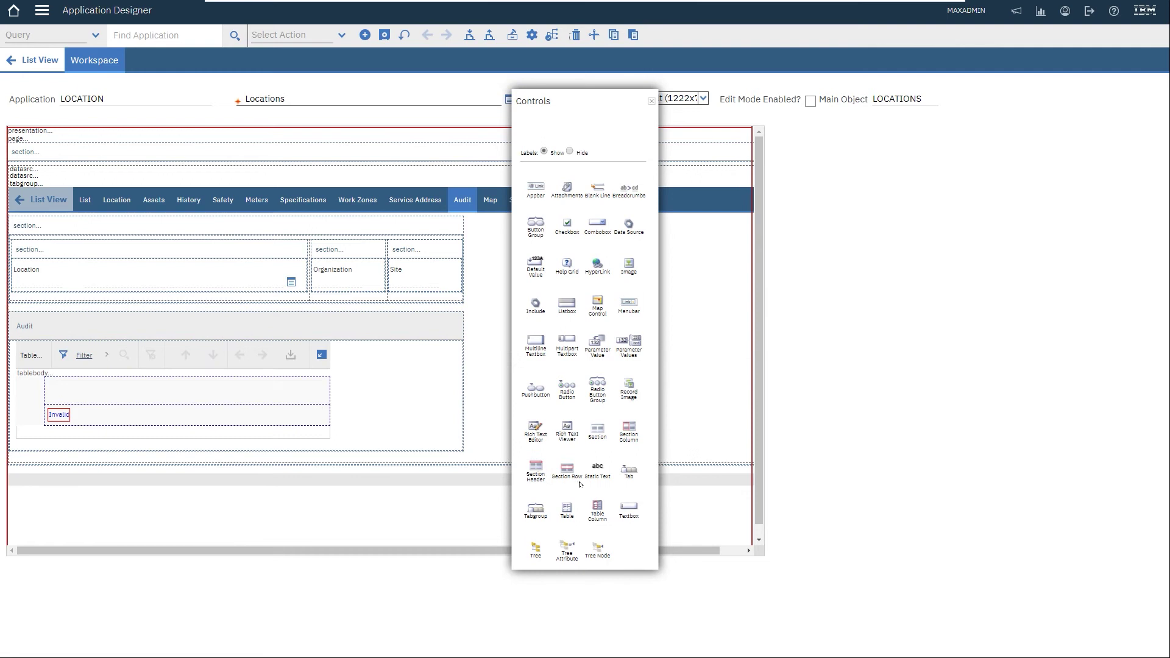
pyautogui.moveTo(596, 507); pyautogui.dragTo(97, 411)
pyautogui.moveTo(592, 510); pyautogui.dragTo(262, 412)
pyautogui.moveTo(367, 448); pyautogui.dragTo(307, 419)
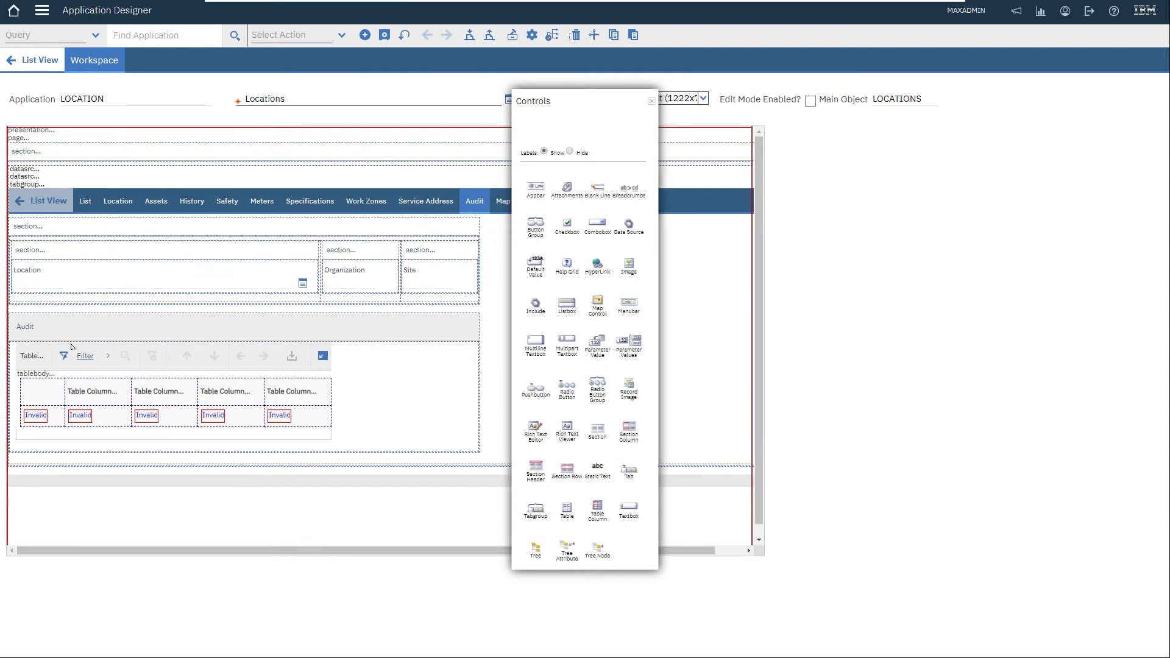
pyautogui.click(36, 353)
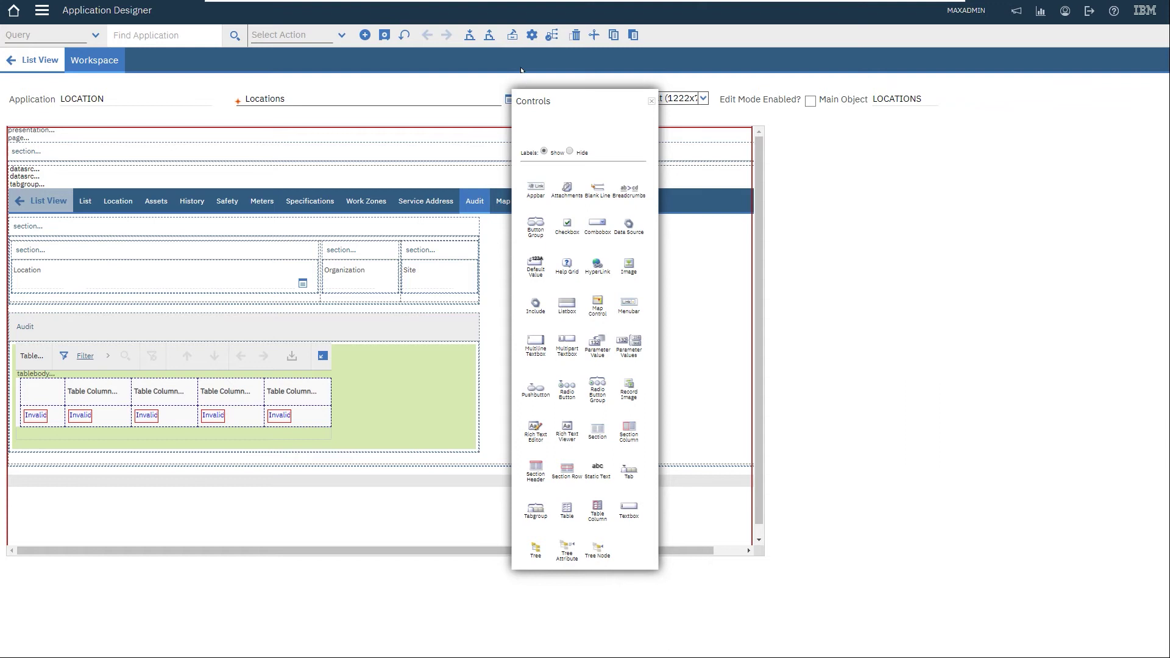
# Set the Audit table's relationship to A_LOCATIONS and its input mode to Readonly
pyautogui.click(531, 35)
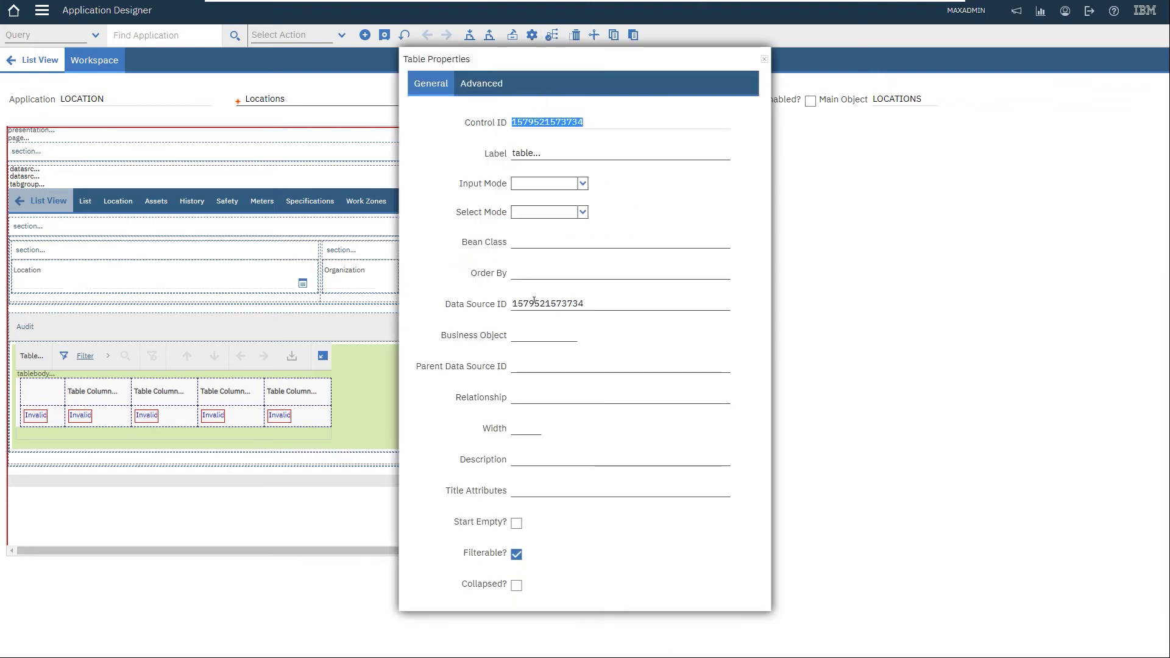
pyautogui.click(521, 400)
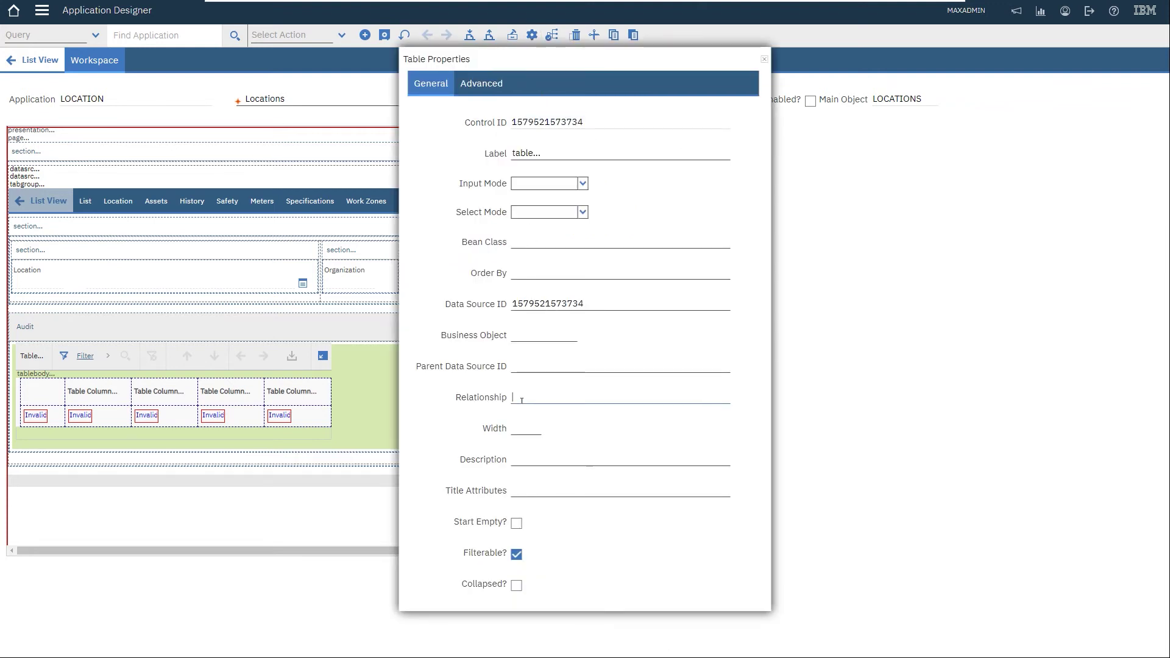
pyautogui.write('A_LOCATIONS')
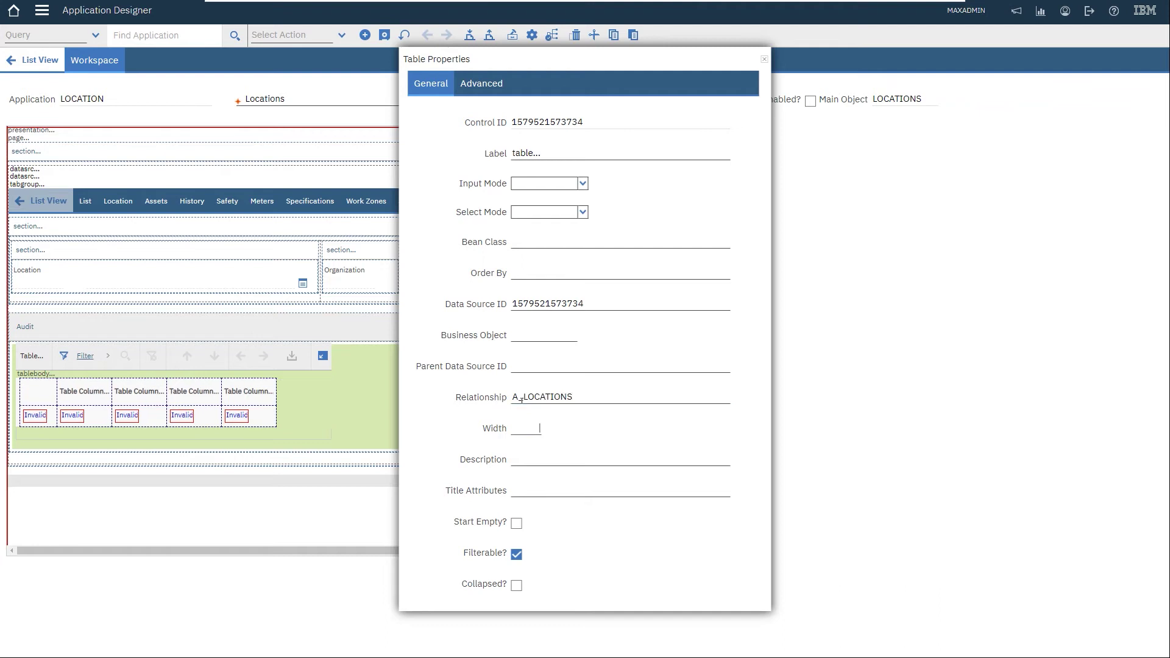
pyautogui.press('Tab')
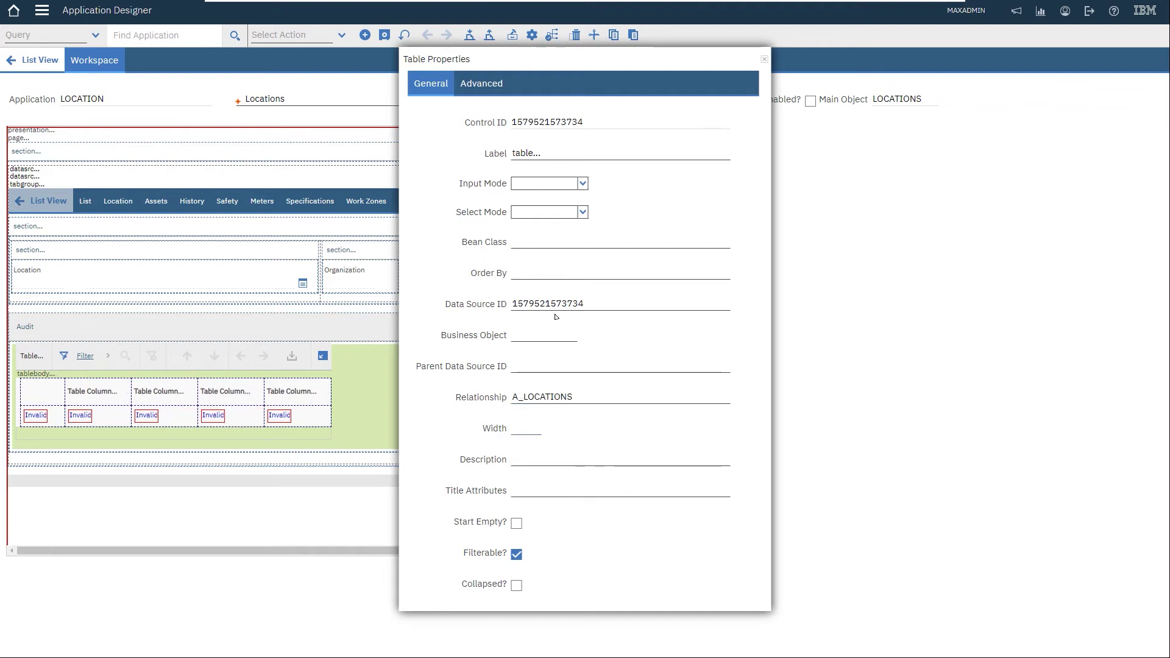
pyautogui.click(582, 184)
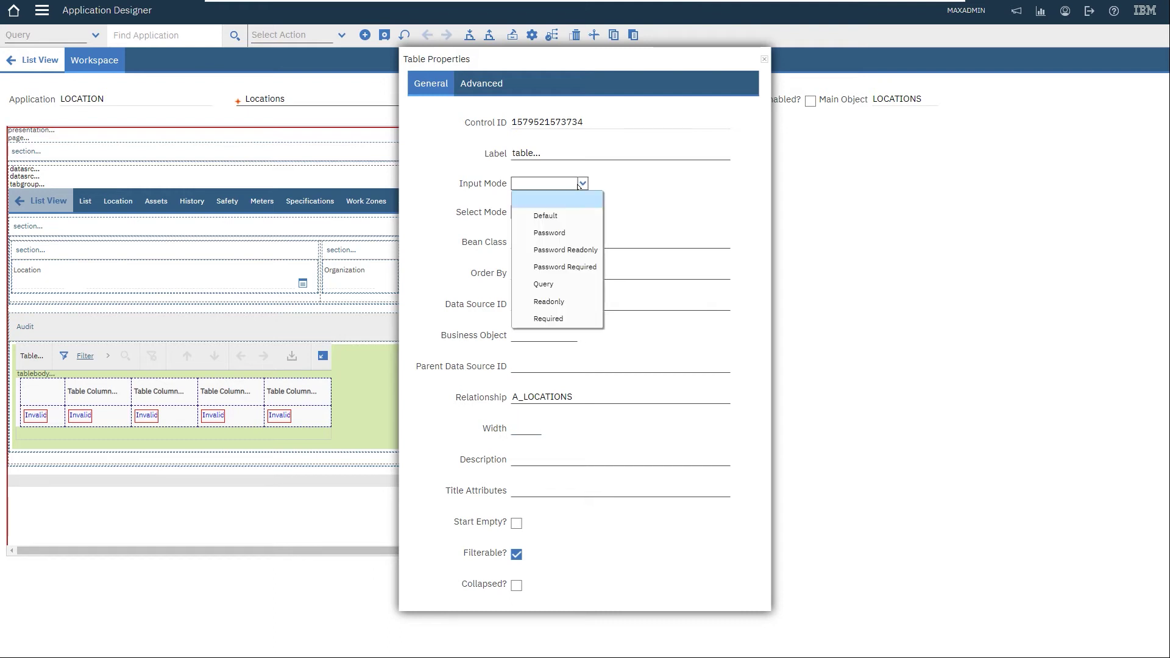
pyautogui.click(570, 302)
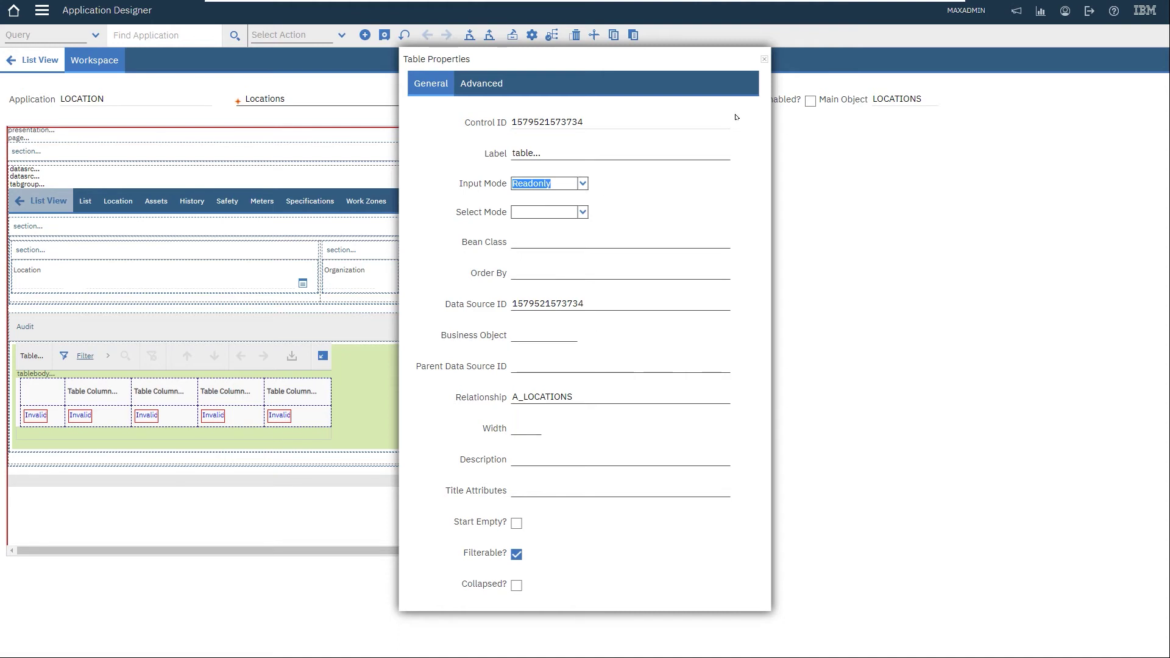
pyautogui.click(764, 59)
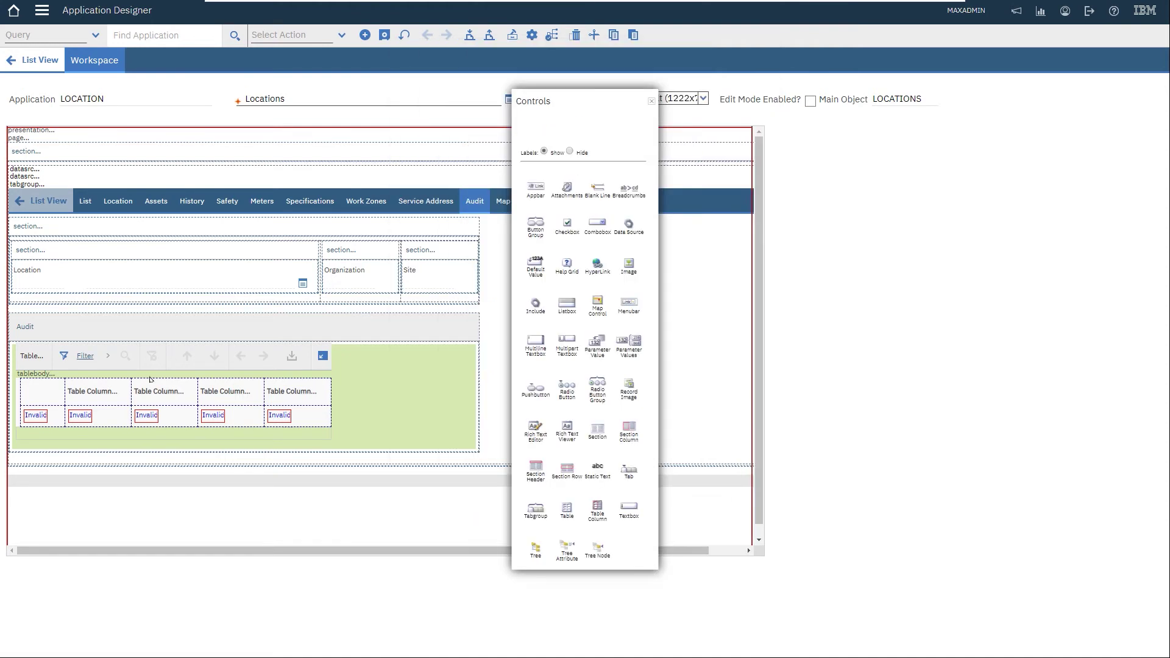
# Bind the first Audit table column to the EAUDITTIMESTAMP attribute
pyautogui.click(38, 415)
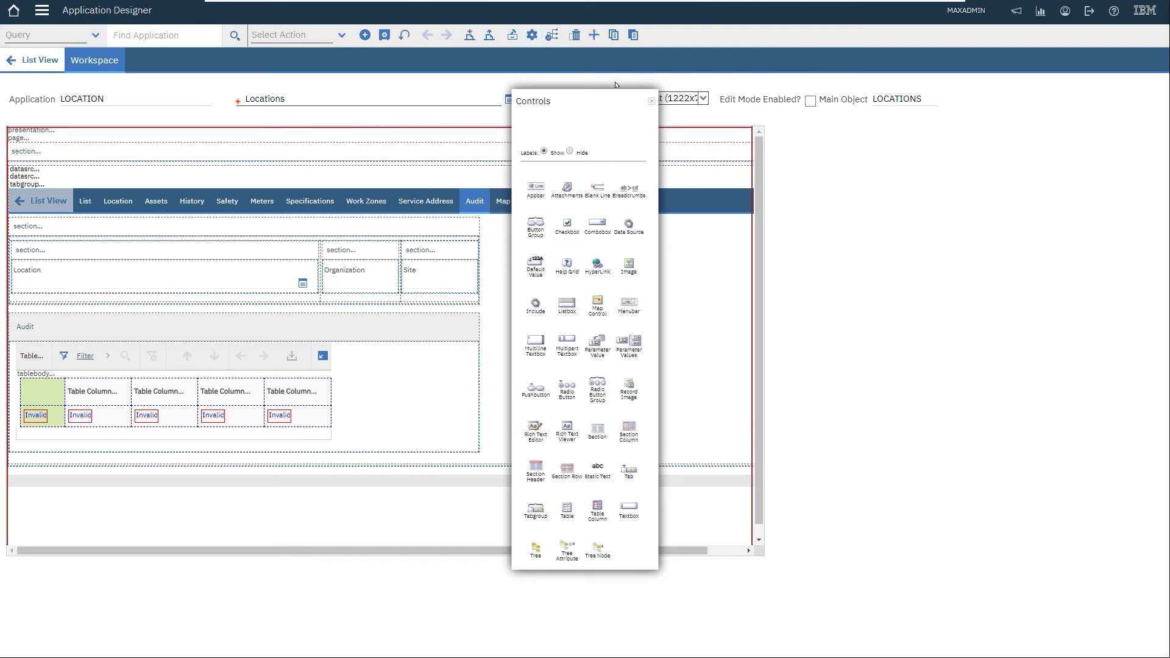
pyautogui.click(652, 101)
pyautogui.click(551, 34)
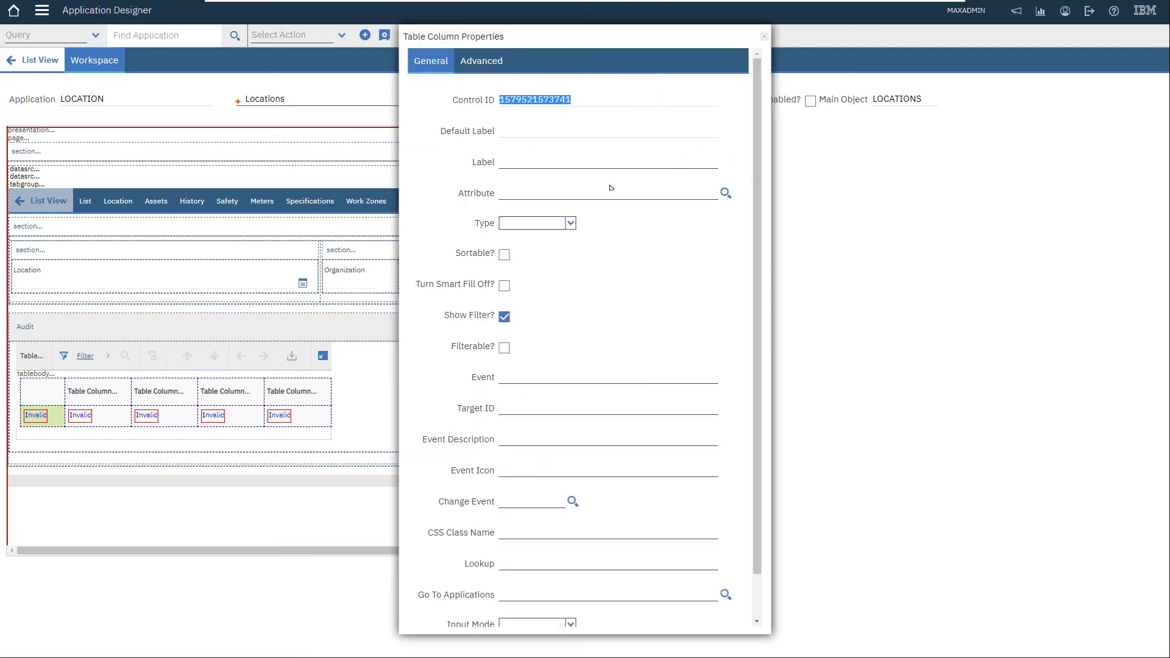
pyautogui.click(561, 187)
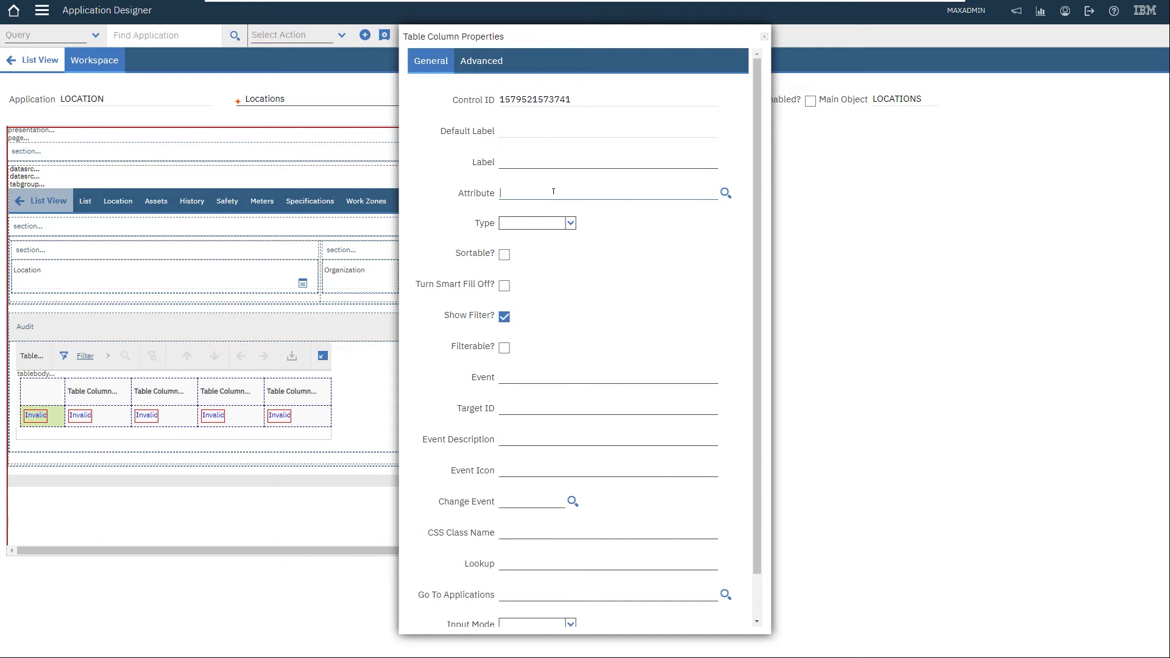
pyautogui.write('EAUDITTIMESTAMP')
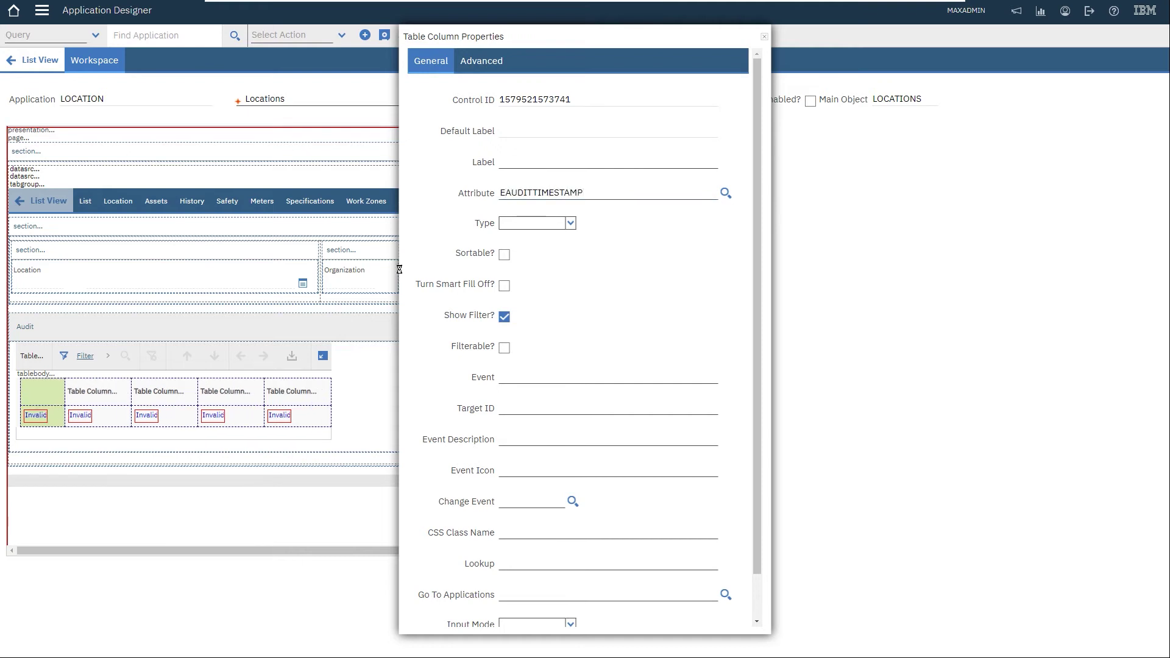
# Bind the second and third columns to EAUDITUSERNAME and EAUDITTYPE
pyautogui.click(68, 414)
pyautogui.click(541, 195)
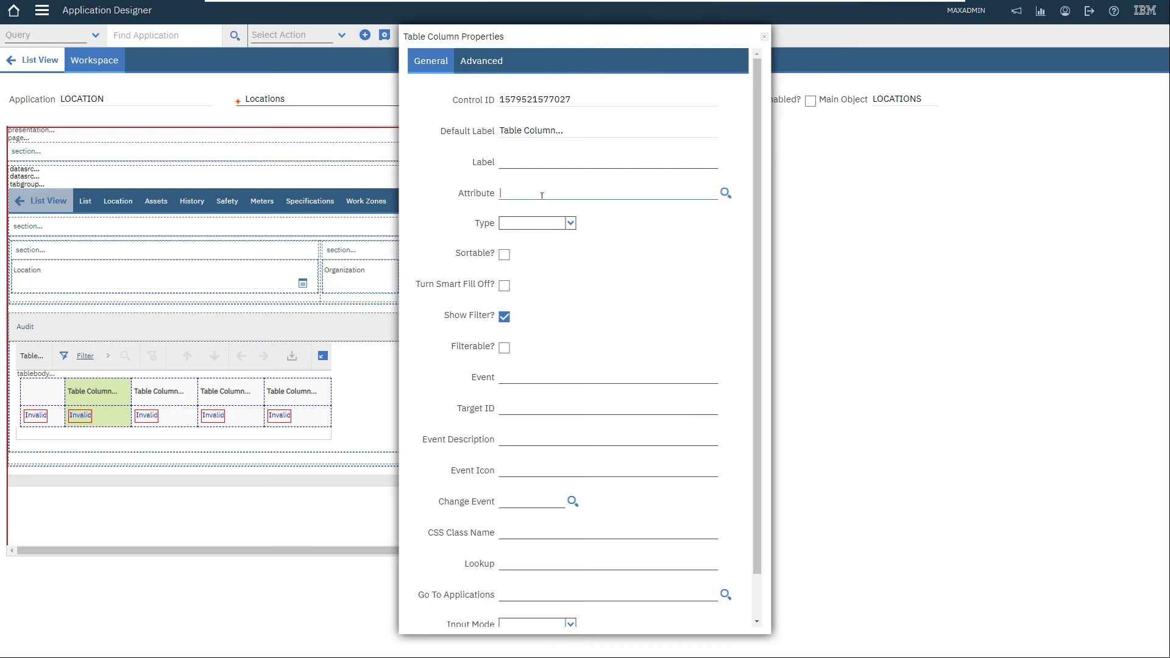
pyautogui.write('EAUDI')
pyautogui.write('TUSERNAME')
pyautogui.press('Tab')
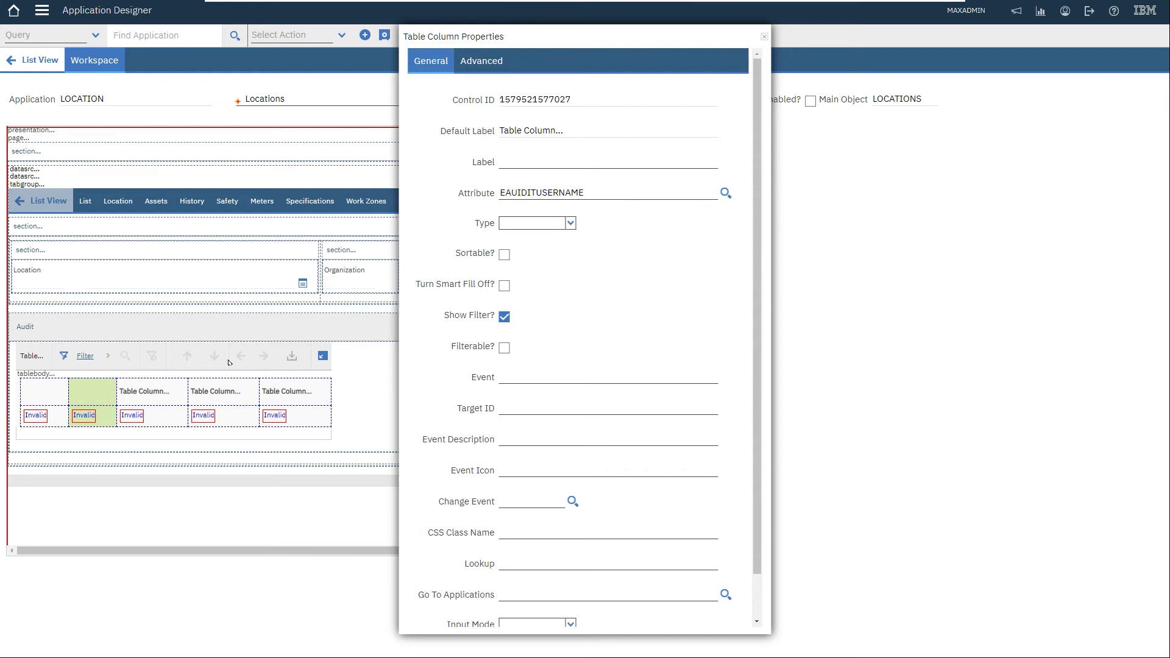
pyautogui.click(516, 195)
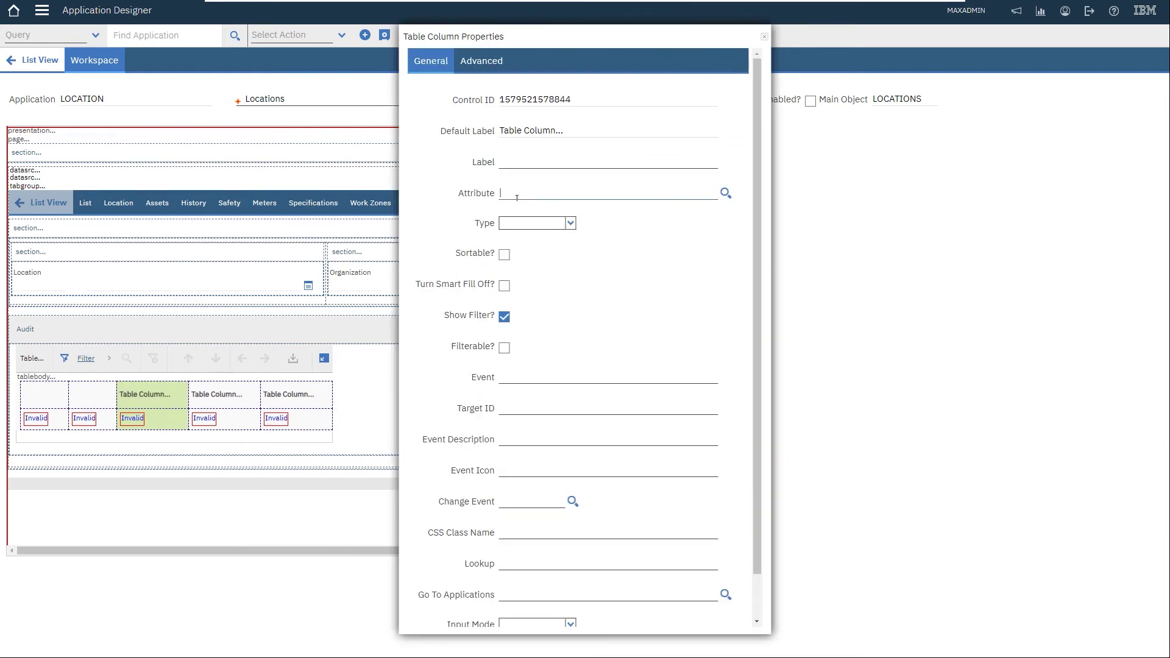
pyautogui.write('EAUDITTYPE')
pyautogui.press('Tab')
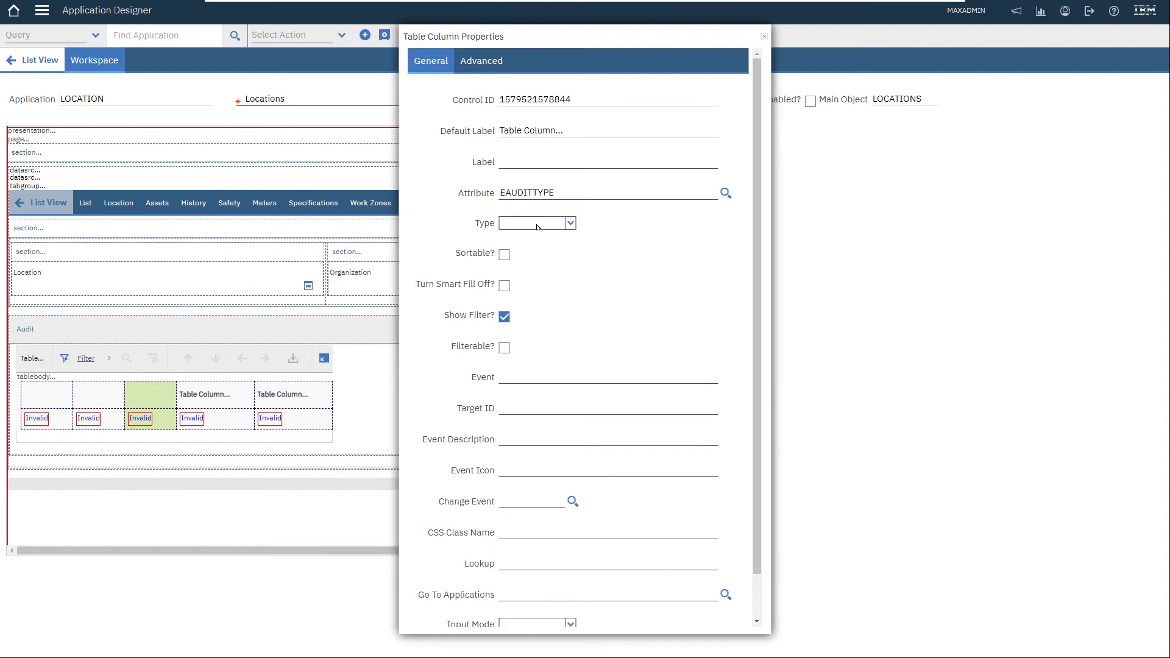
# Bind the fourth and fifth columns to STATUS and DESCRIPTION, then save the design
pyautogui.click(217, 406)
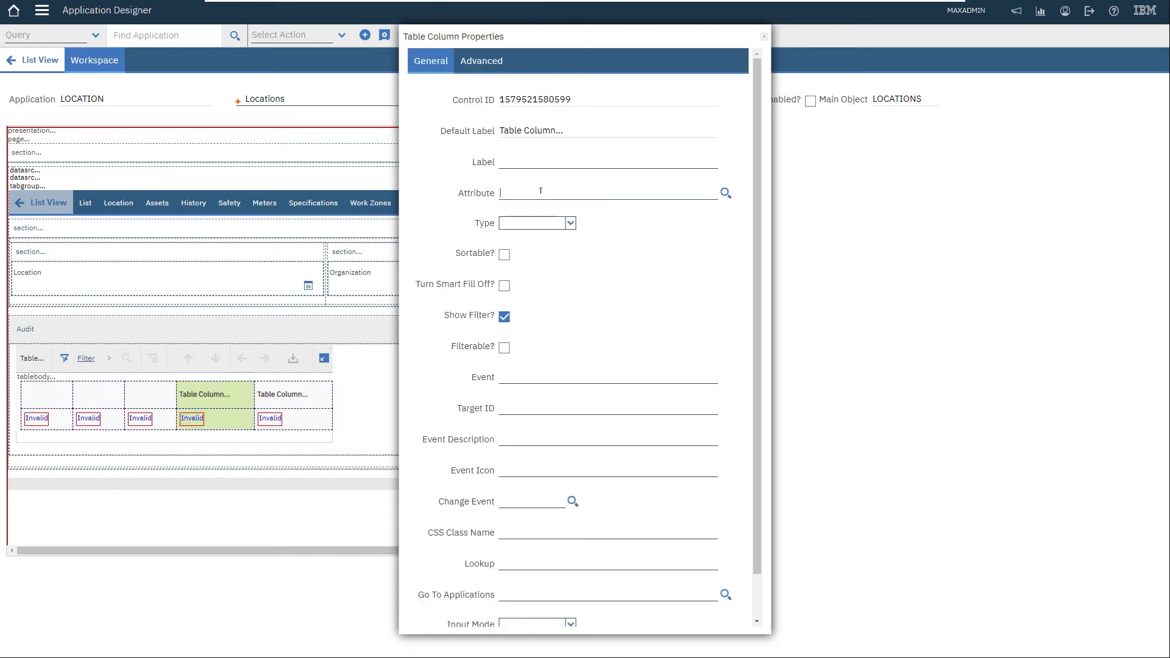
pyautogui.write('STATUS')
pyautogui.press('Tab')
pyautogui.click(275, 387)
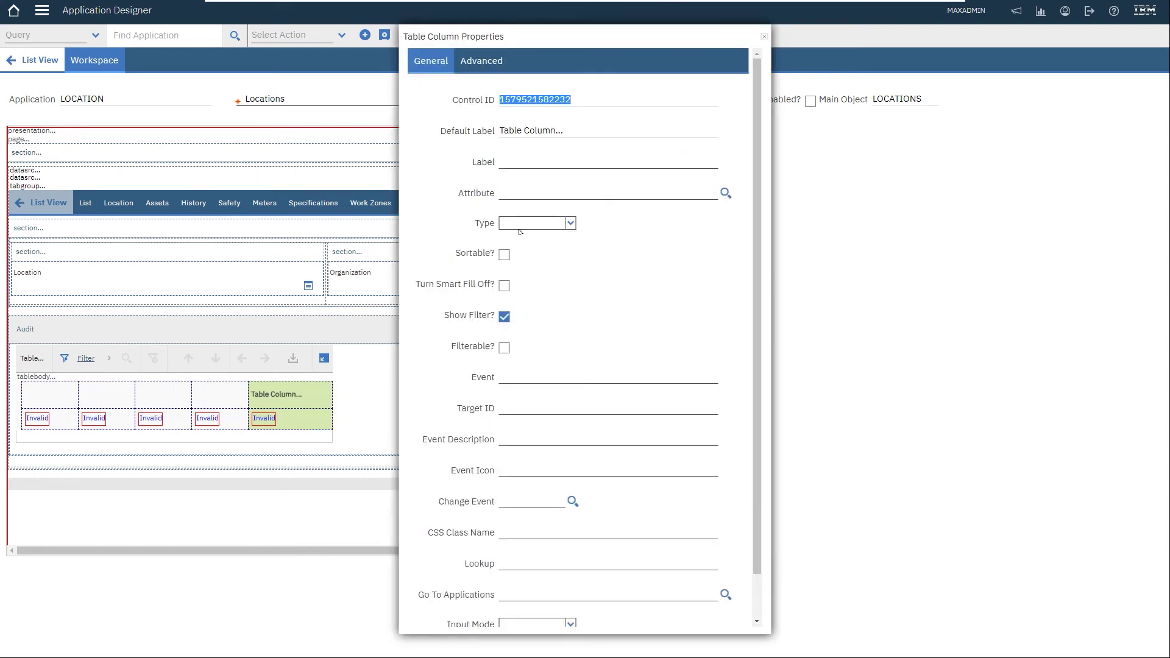
pyautogui.click(528, 193)
pyautogui.write('DESCRIPTION')
pyautogui.press('Tab')
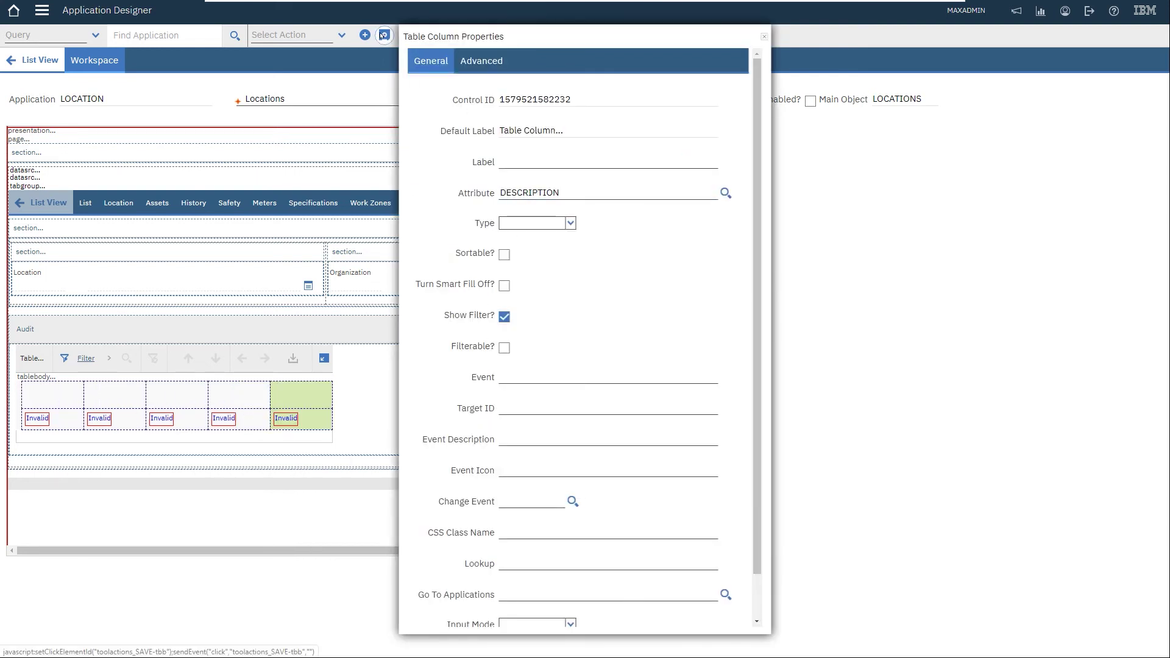
pyautogui.click(385, 35)
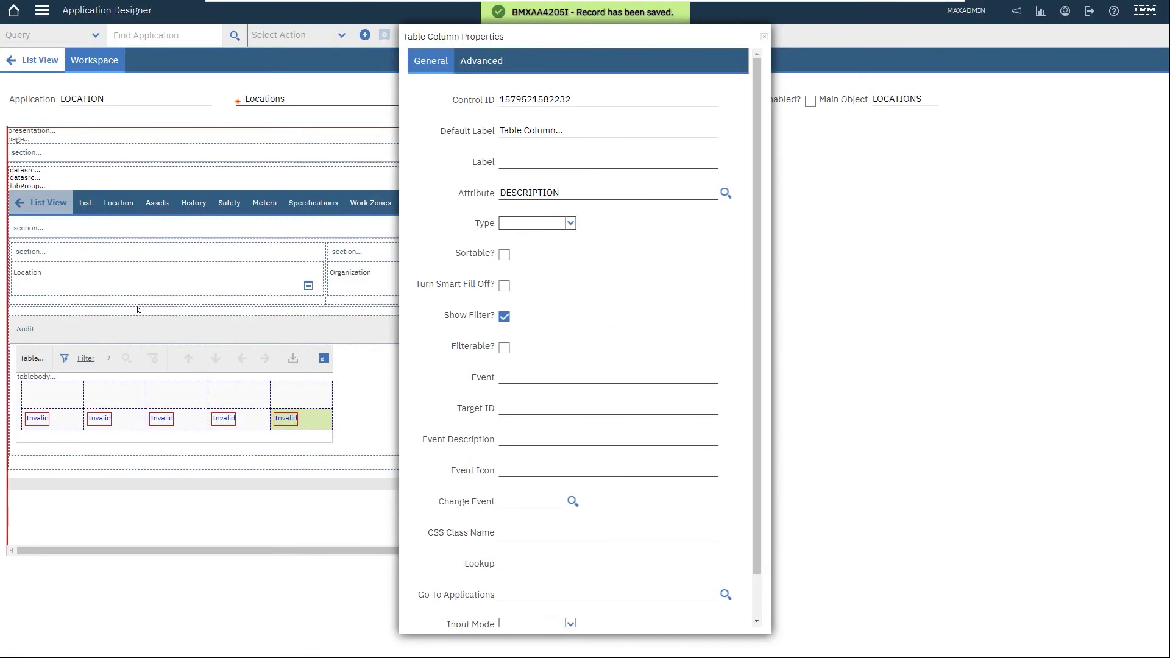
# Reopen the LOCATION design and open properties of the blank Audit table column
pyautogui.click(47, 66)
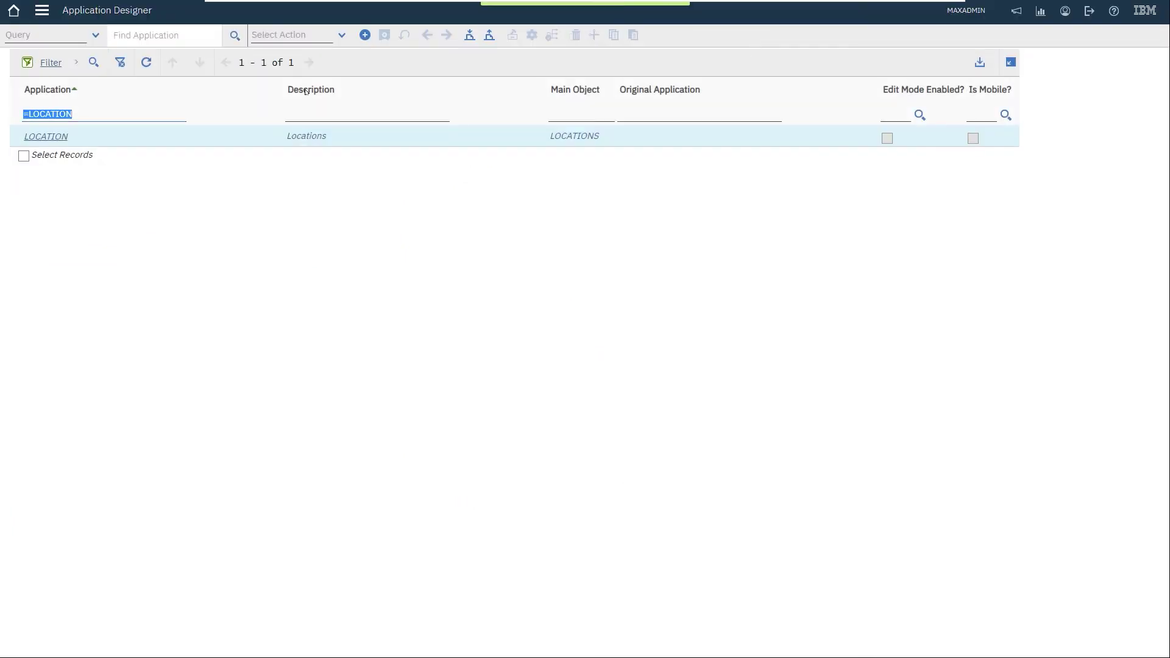
pyautogui.click(52, 136)
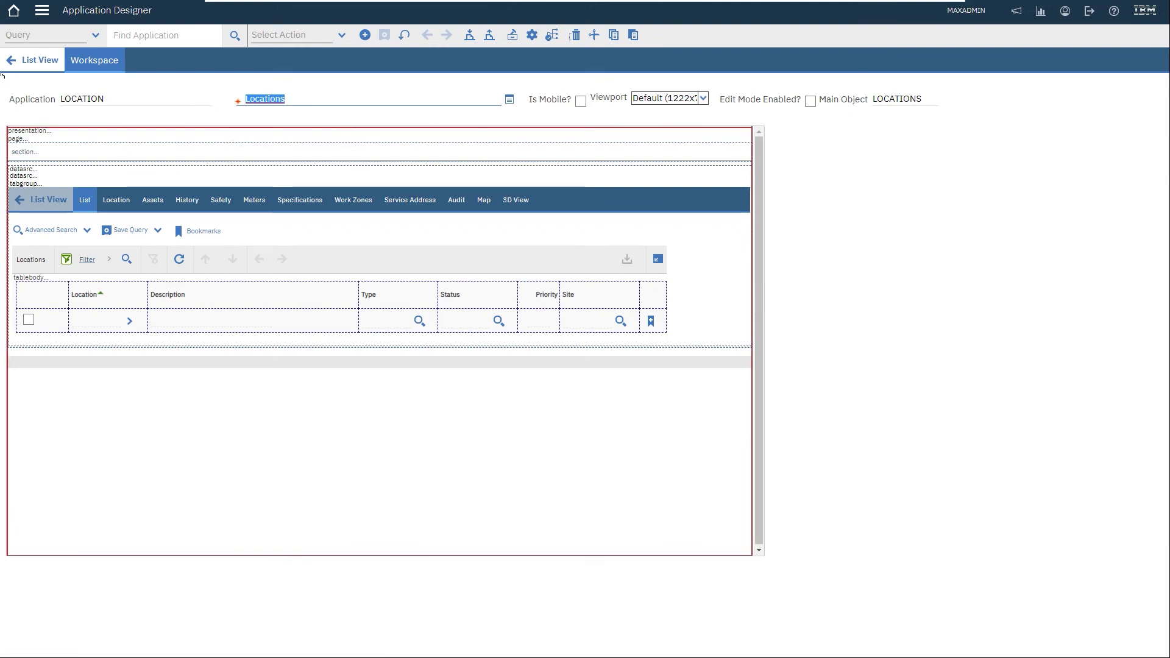
pyautogui.click(458, 201)
pyautogui.click(133, 409)
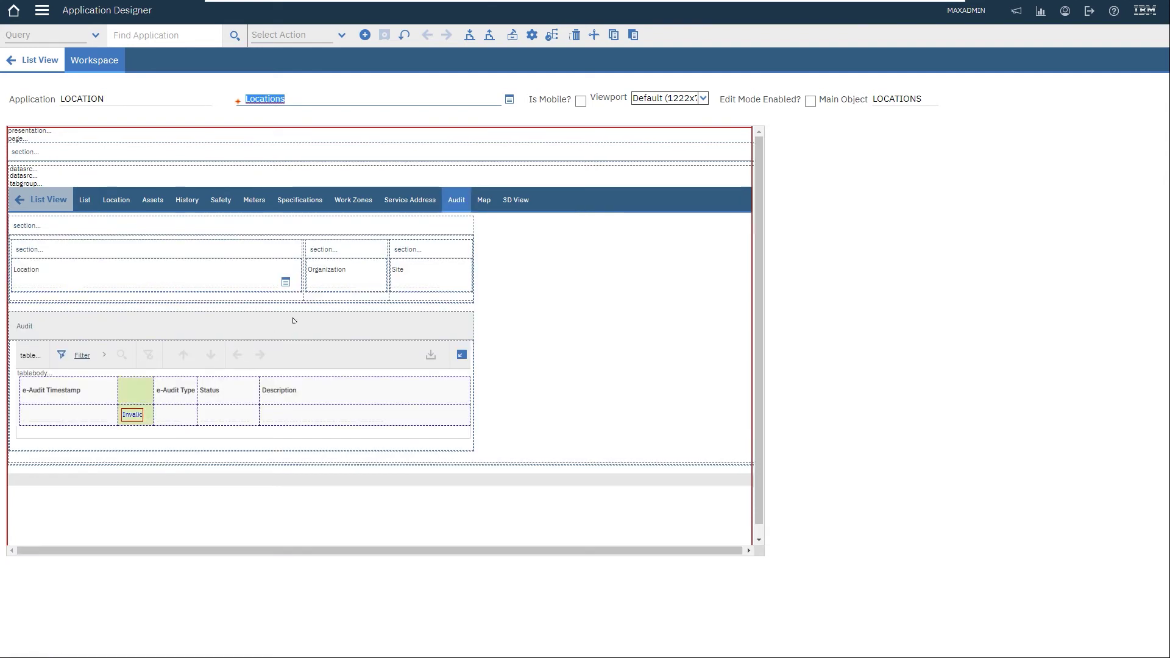
pyautogui.click(532, 36)
# Correct the column's attribute to EAUDITUSERNAME, save, and reopen the LOCATION design
pyautogui.doubleClick(569, 193)
pyautogui.click(542, 192)
pyautogui.press('BackSpace')
pyautogui.press('Tab')
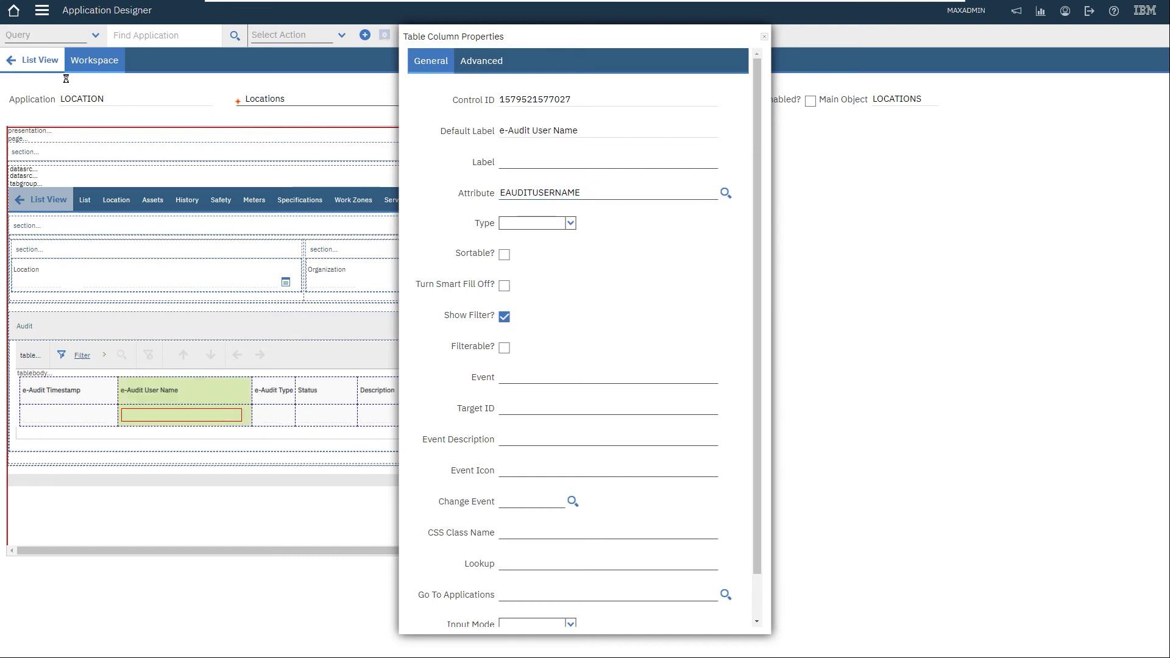
pyautogui.click(384, 34)
pyautogui.click(38, 61)
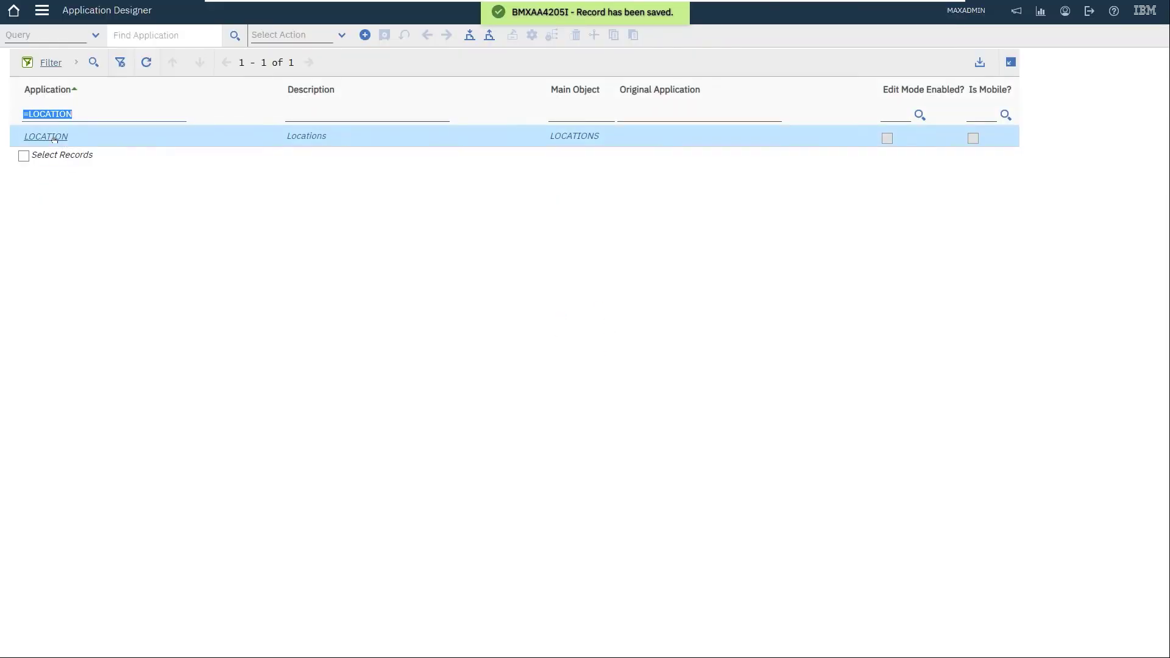
pyautogui.click(43, 139)
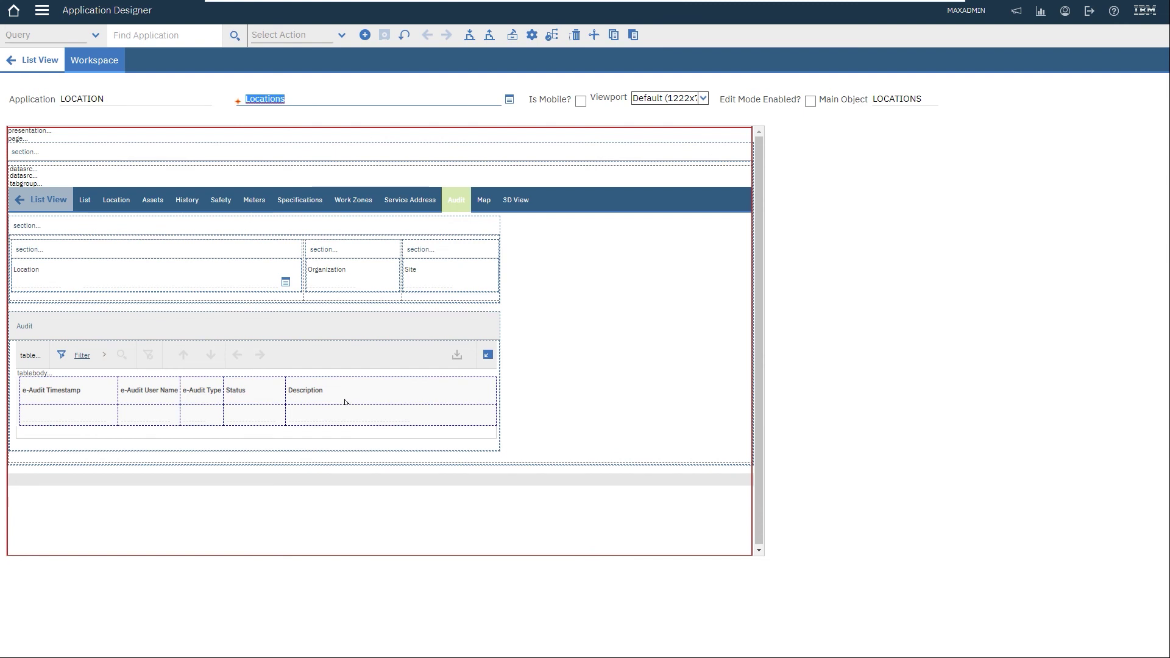
# Go to the Locations application and insert a new location TESTAUDITLOC
pyautogui.click(42, 10)
pyautogui.moveTo(61, 96)
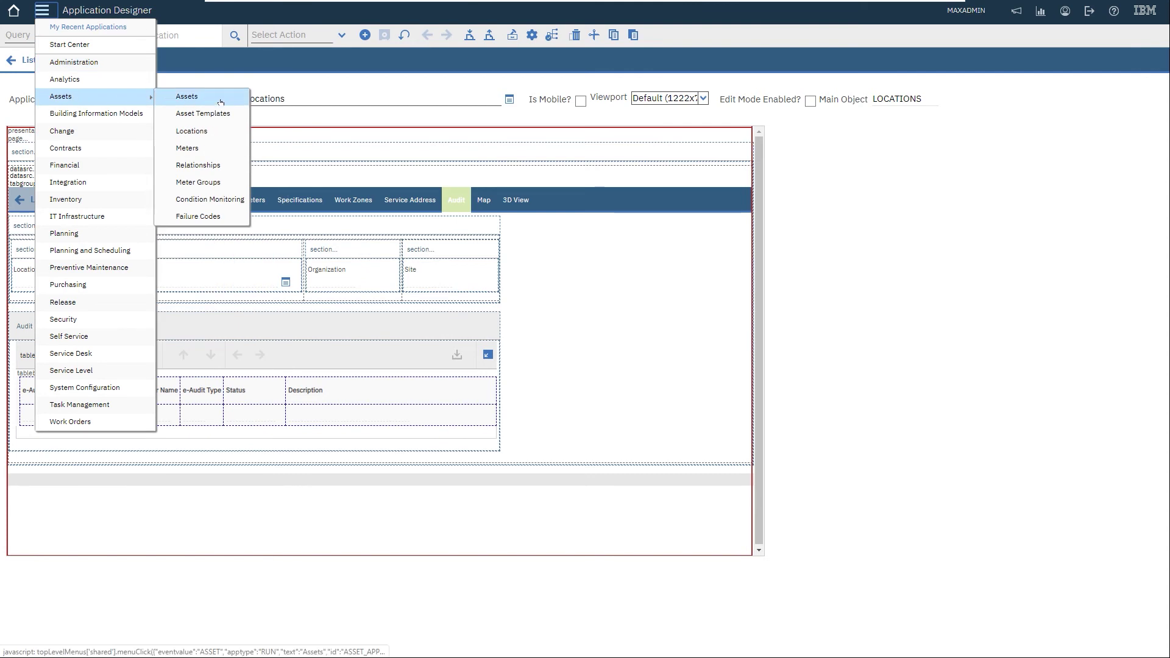
pyautogui.click(183, 128)
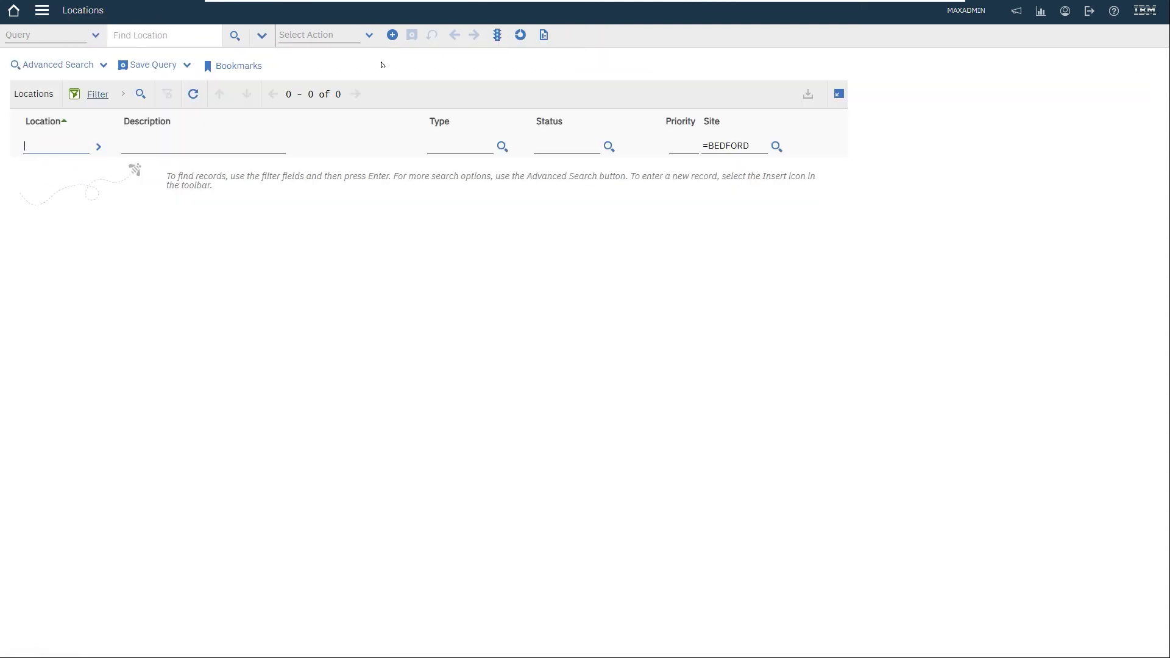
pyautogui.click(393, 34)
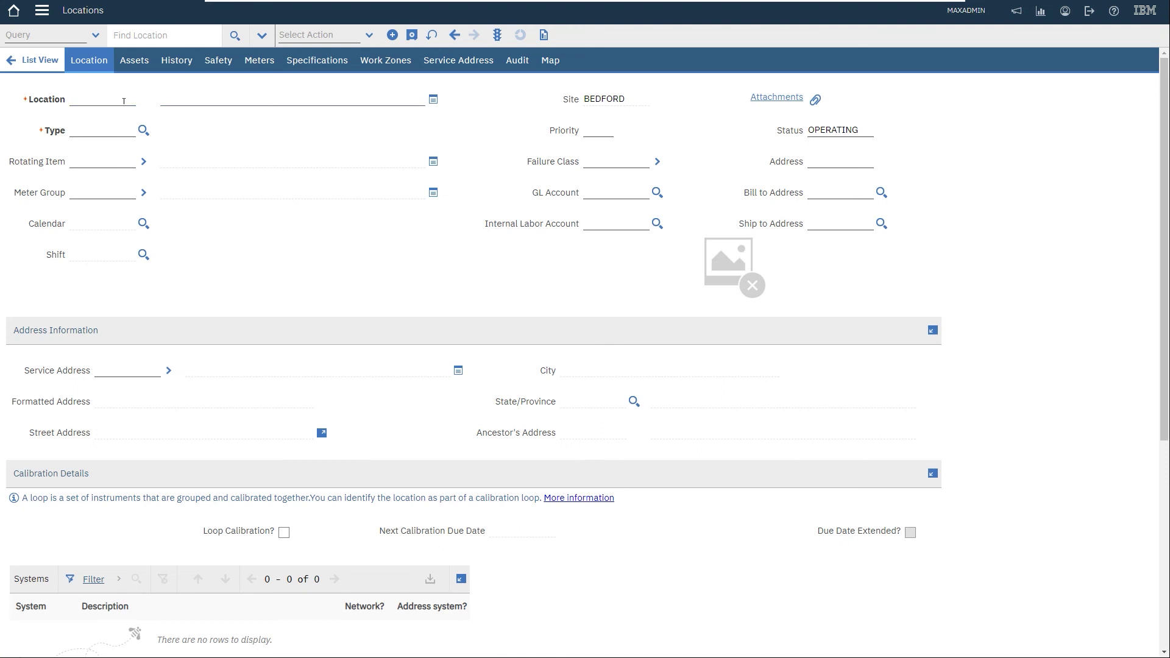
pyautogui.write('TESTLO')
pyautogui.press('BackSpace')
pyautogui.press('BackSpace')
pyautogui.press('BackSpace')
pyautogui.press('BackSpace')
pyautogui.write('STAUDITLOC')
# Describe it as 'Testing audit for locations', set type OPERATING, and save
pyautogui.press('Tab')
pyautogui.write('Testing audit for locations')
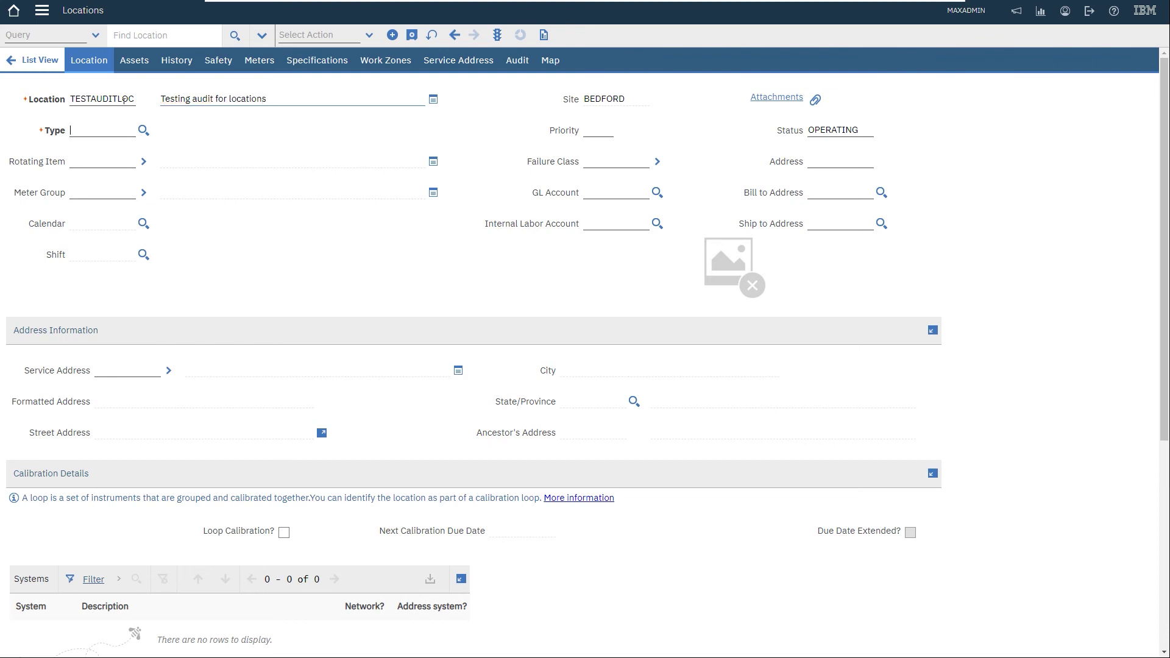
pyautogui.press('Tab')
pyautogui.click(144, 130)
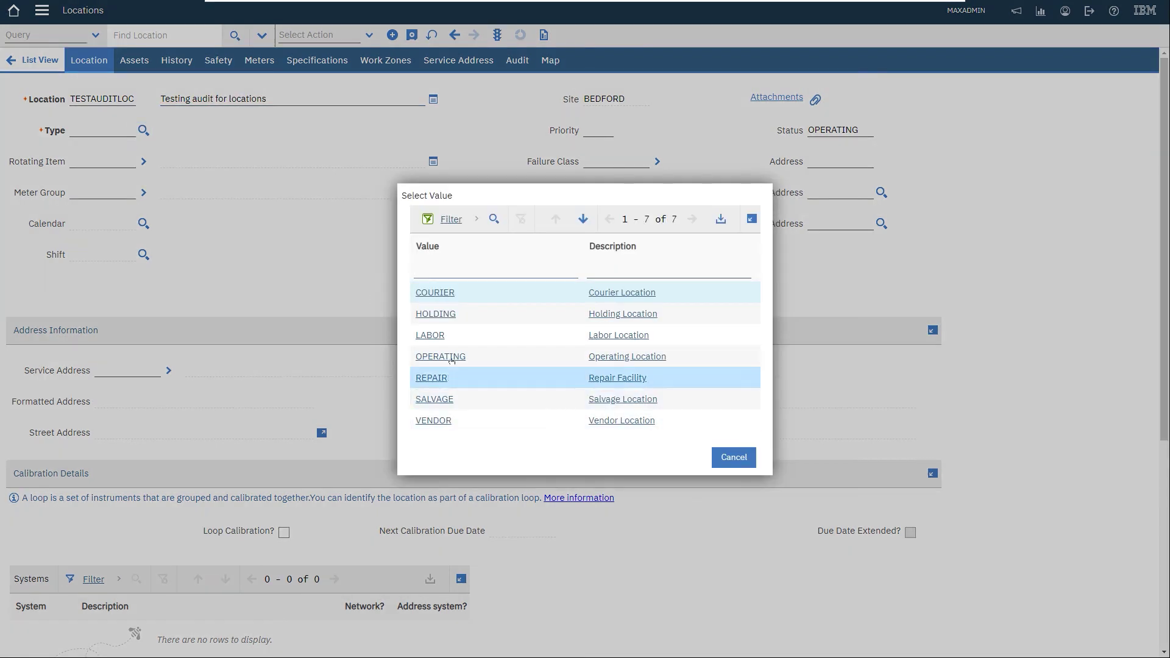
pyautogui.click(434, 357)
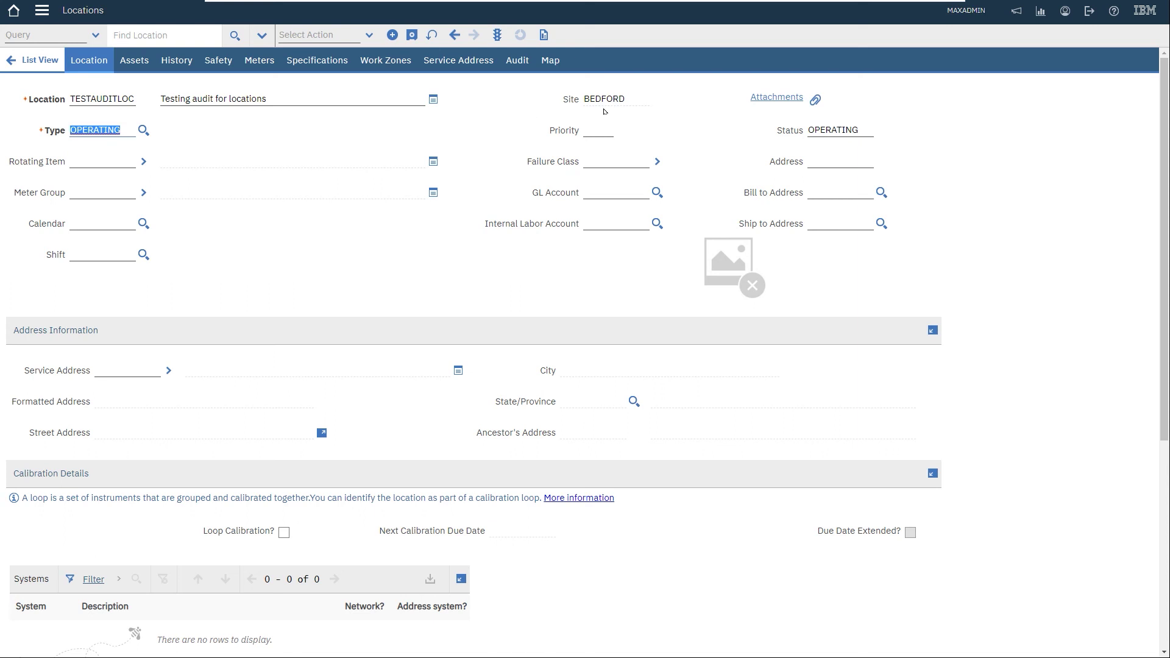
pyautogui.click(411, 35)
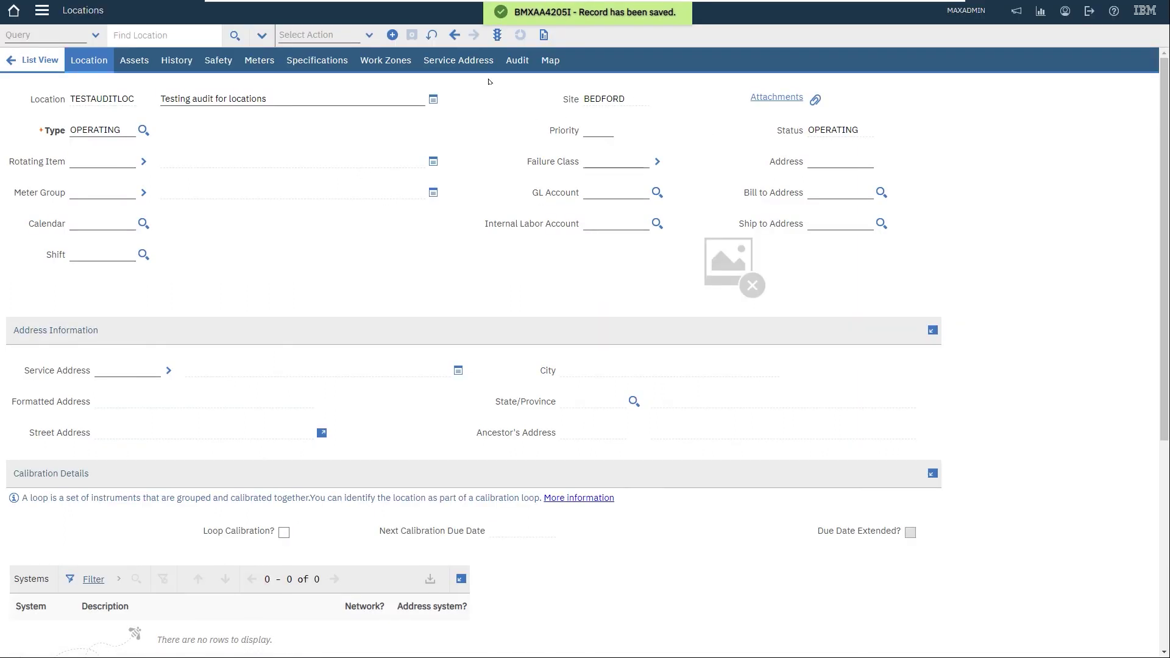
# Change TESTAUDITLOC's status to ACTIVE and select the resulting audit row
pyautogui.click(516, 60)
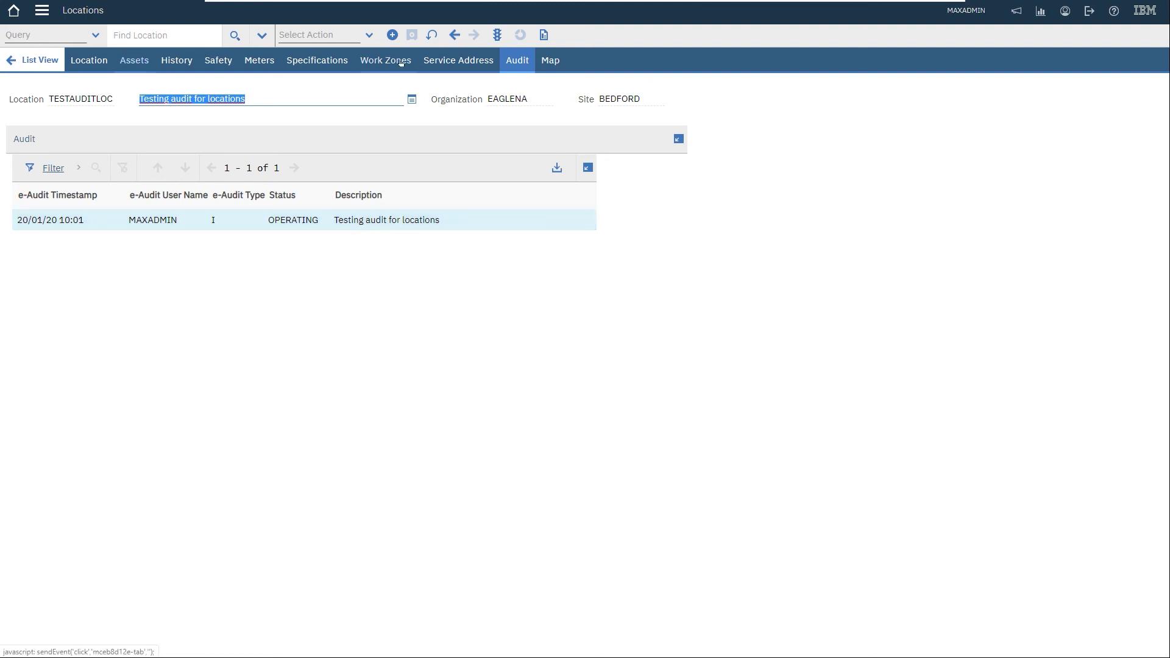
pyautogui.click(496, 34)
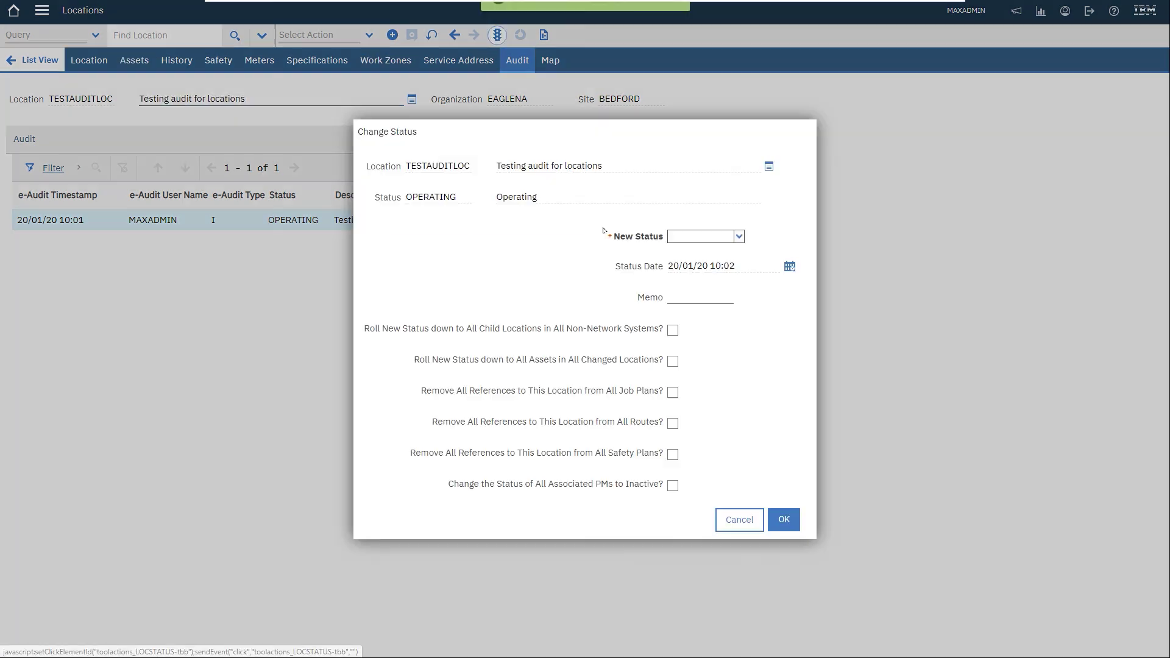
pyautogui.click(738, 236)
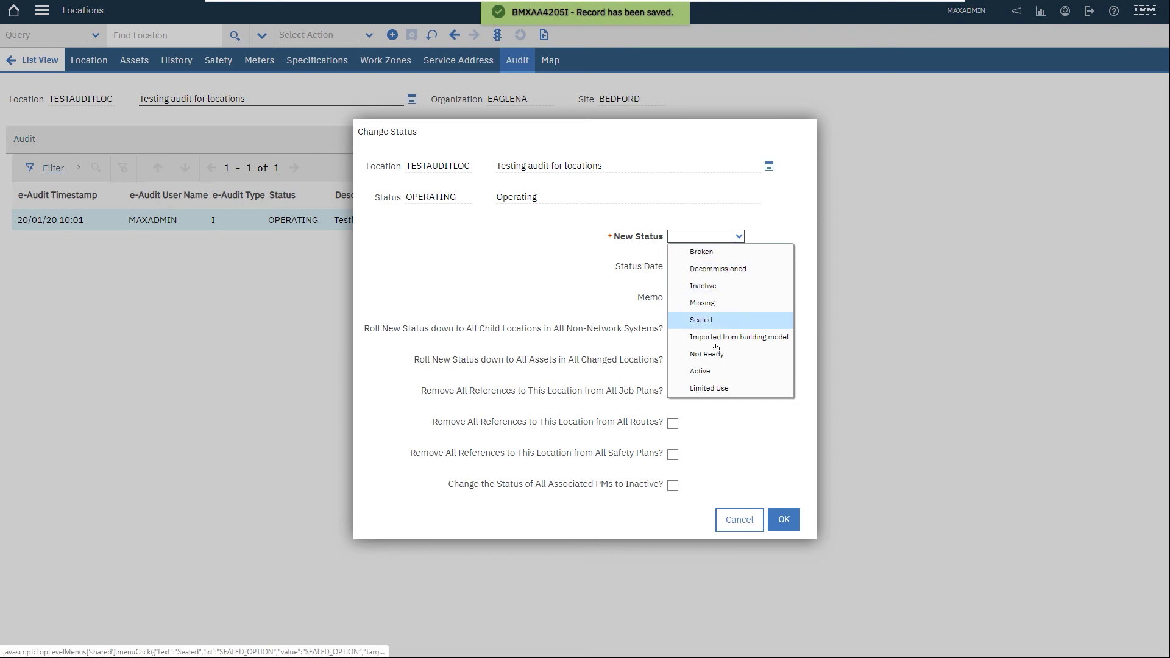
pyautogui.click(711, 370)
pyautogui.press('Return')
pyautogui.click(286, 241)
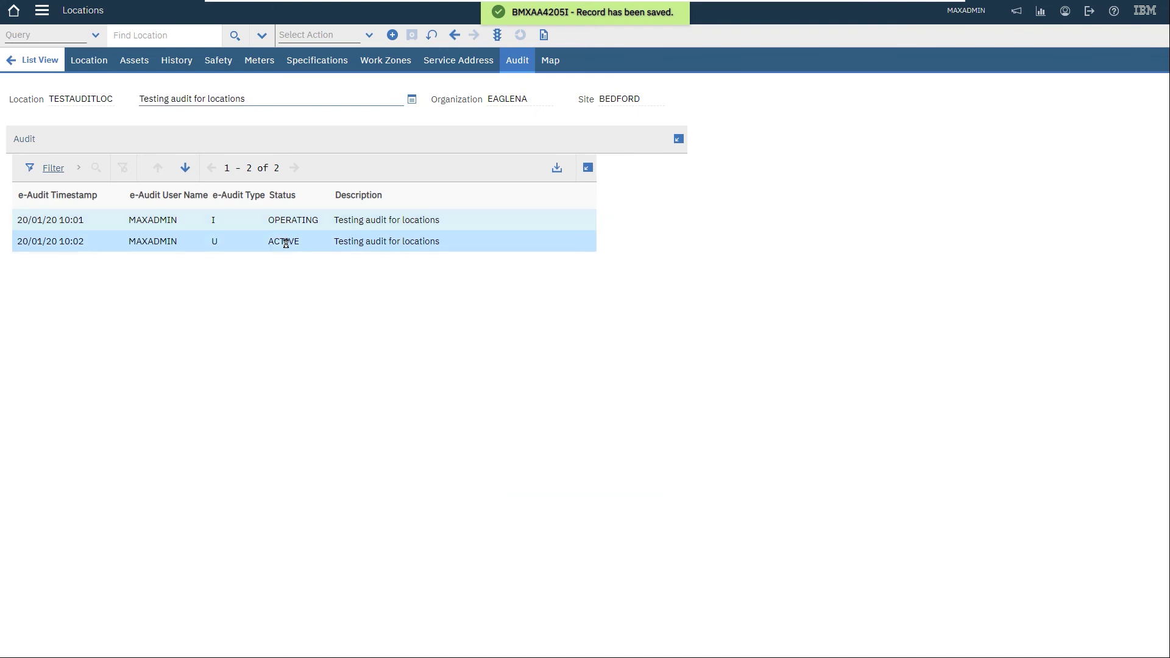
# Append ' - changed' to the description, save, and return to the Locations list
pyautogui.click(274, 100)
pyautogui.click(274, 100)
pyautogui.write('- changed')
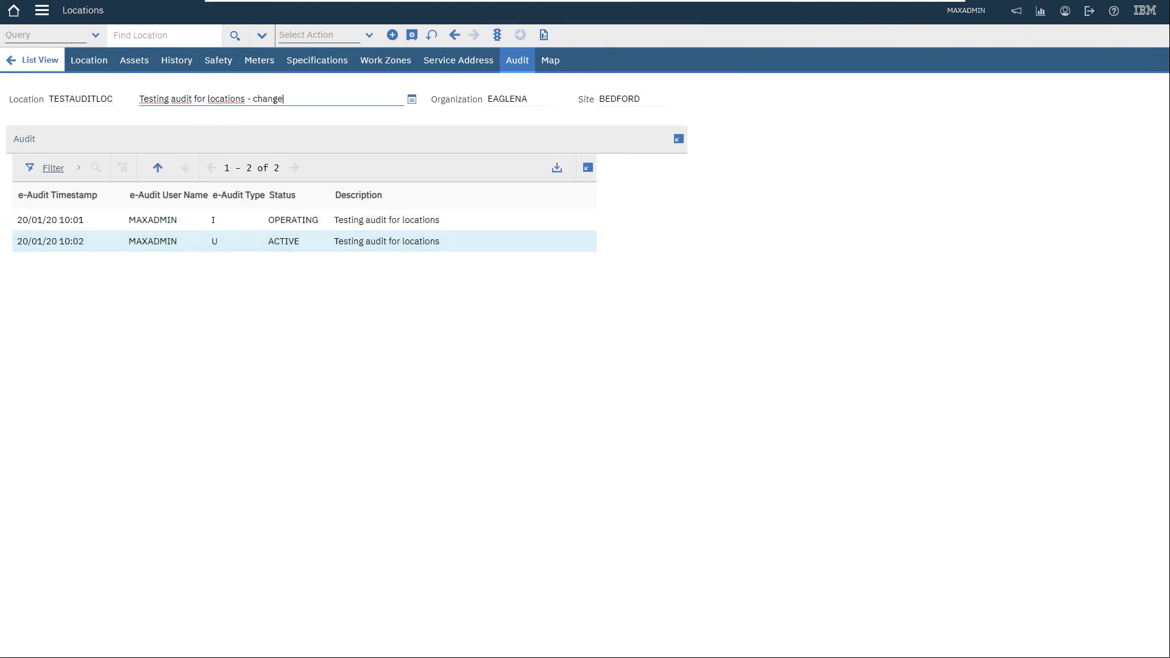
pyautogui.click(412, 35)
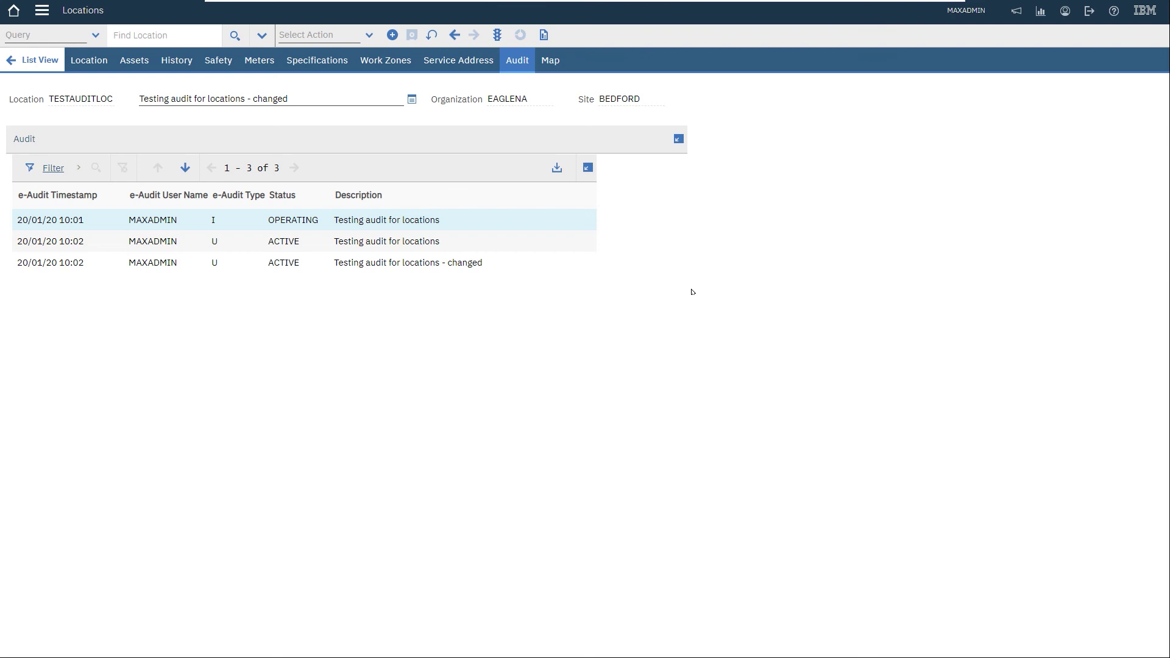
pyautogui.click(37, 59)
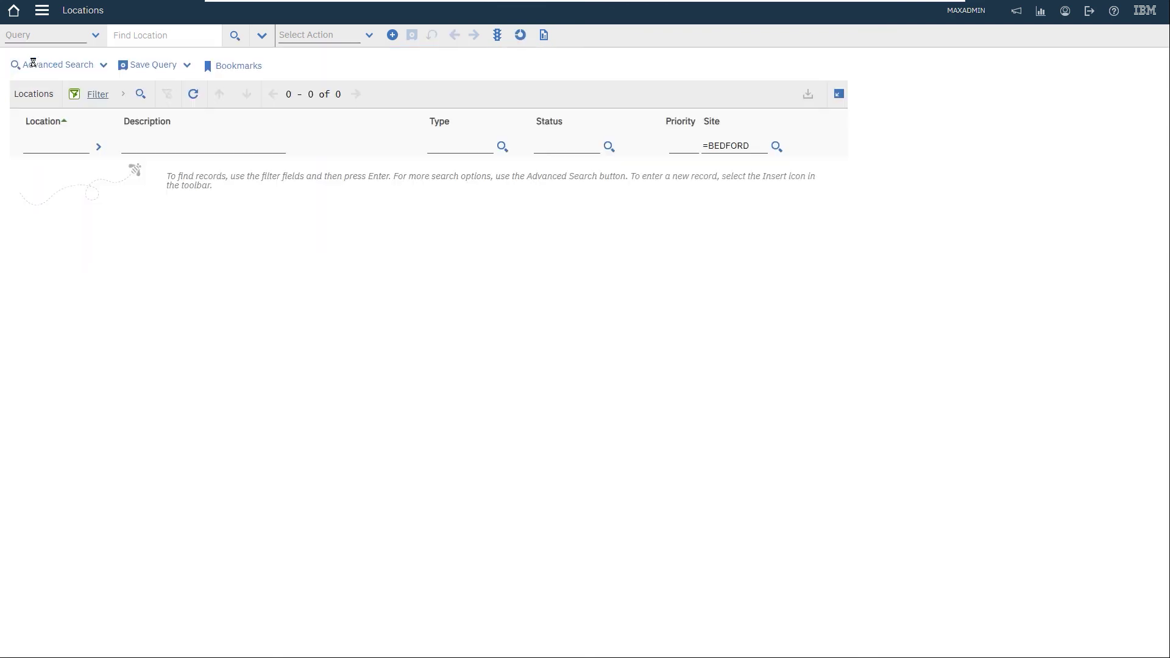
pyautogui.click(344, 37)
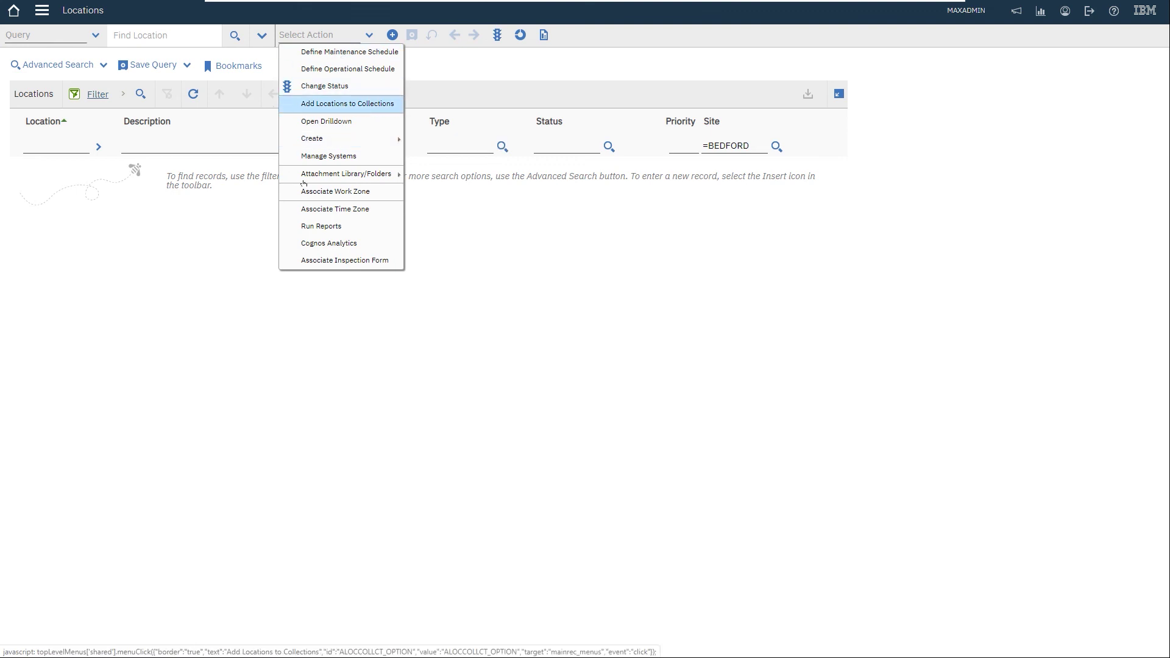
# Rerun SELECT * FROM A_LOCATIONS in SSMS to see three audit rows, then return to Maximo
pyautogui.click(104, 333)
pyautogui.hotkey('alt', 'Tab')
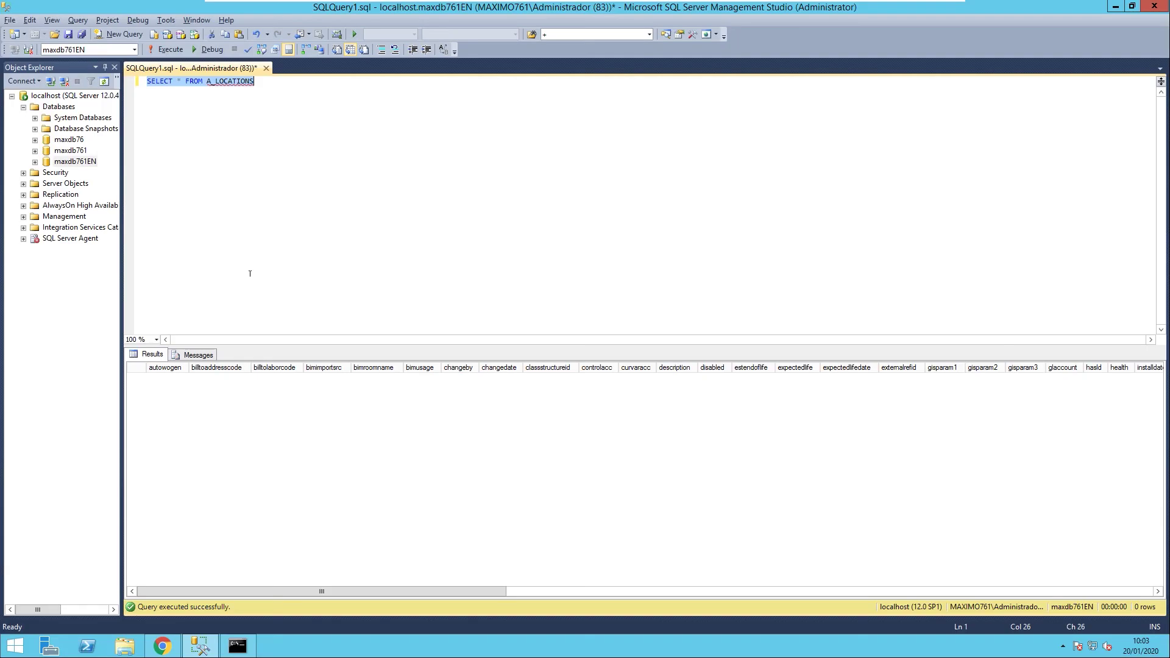
pyautogui.click(168, 49)
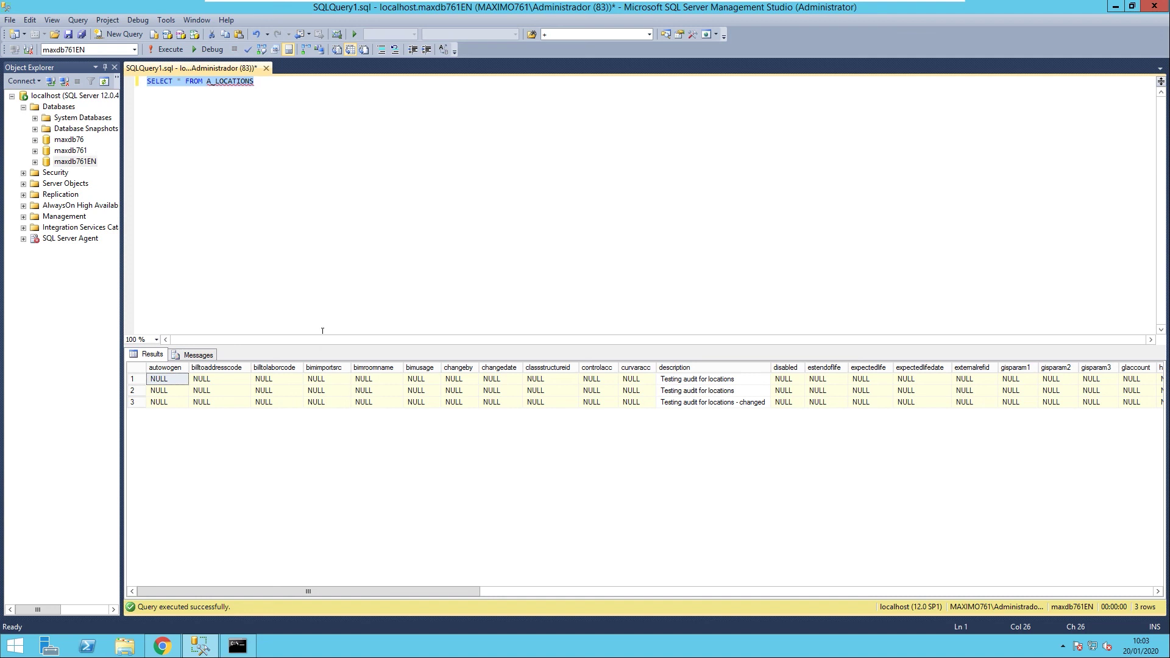
pyautogui.hotkey('alt', 'Tab')
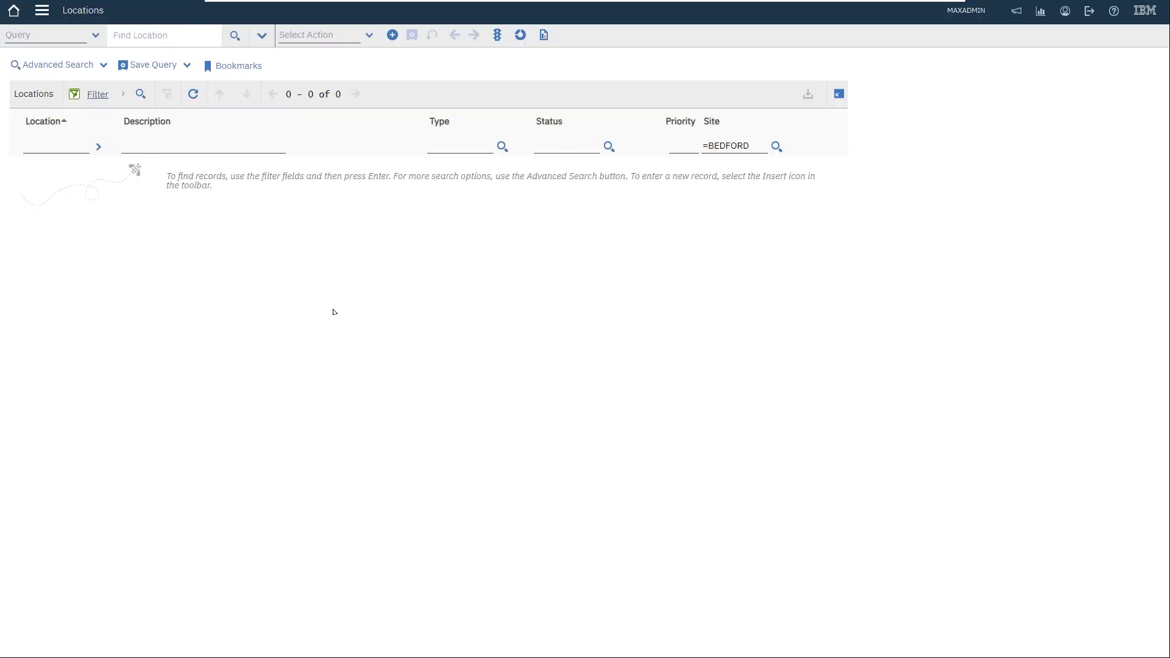